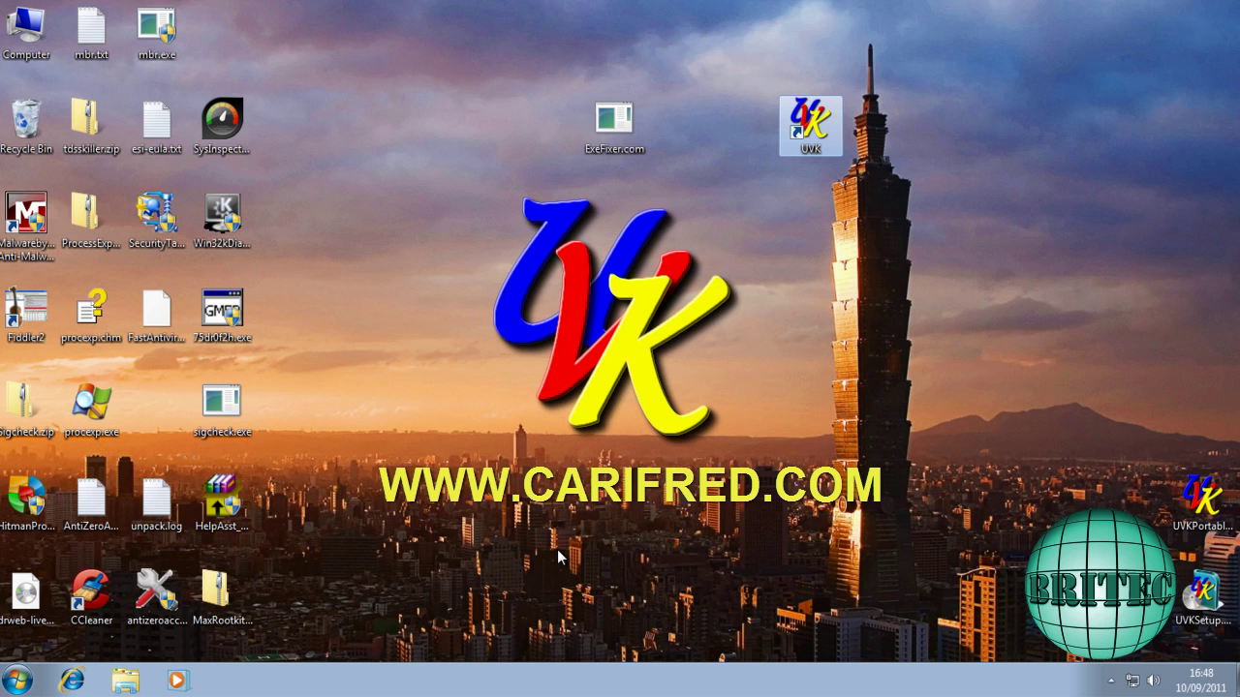
Launch Ultra Virus Killer from the desktop shortcut and allow it to make changes to the computer
left_click(804, 164)
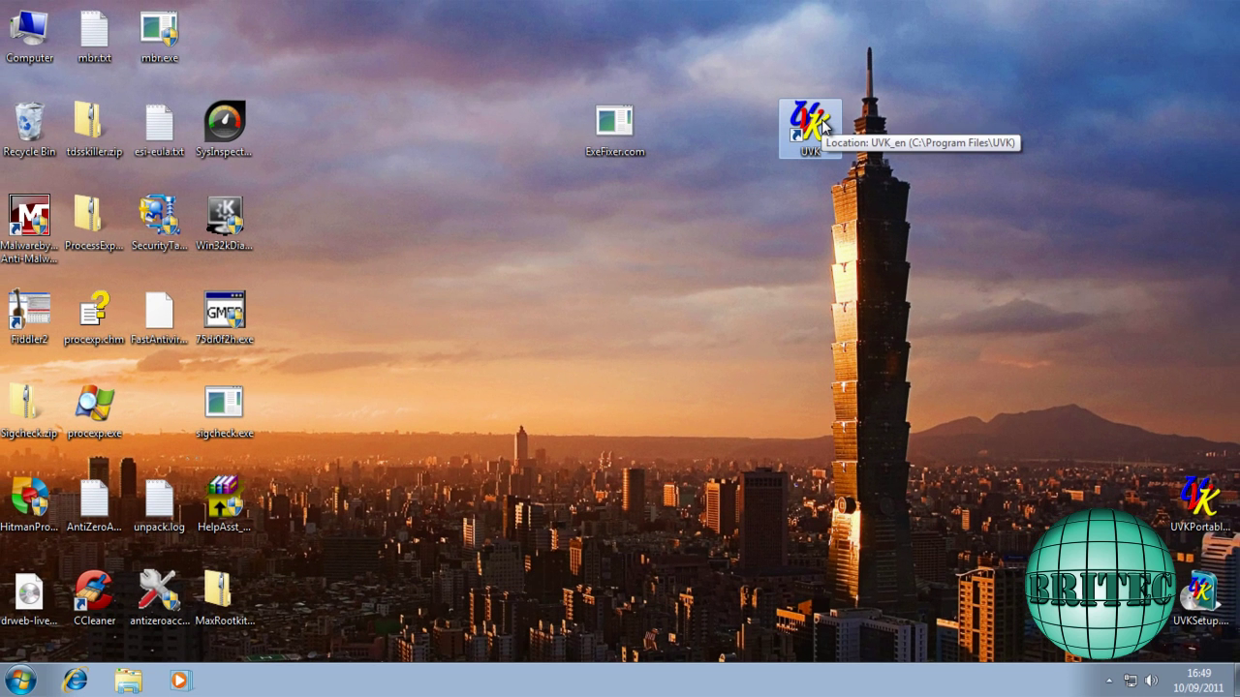
double_click(812, 124)
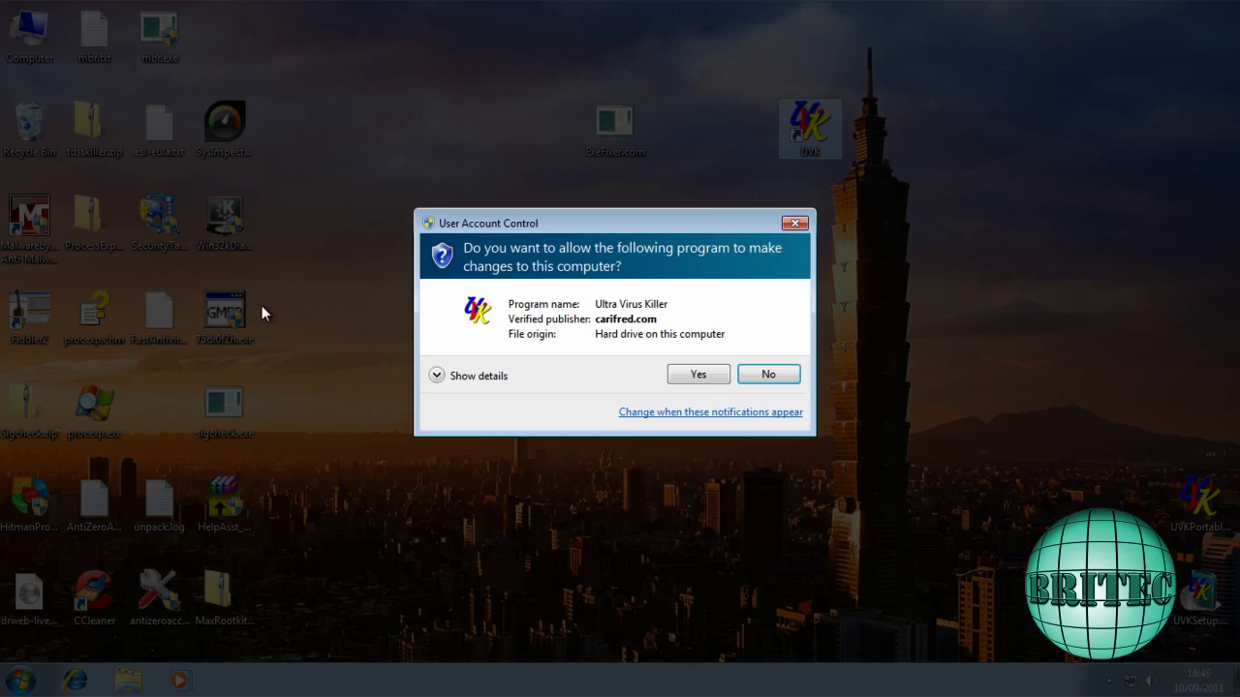
left_click(696, 375)
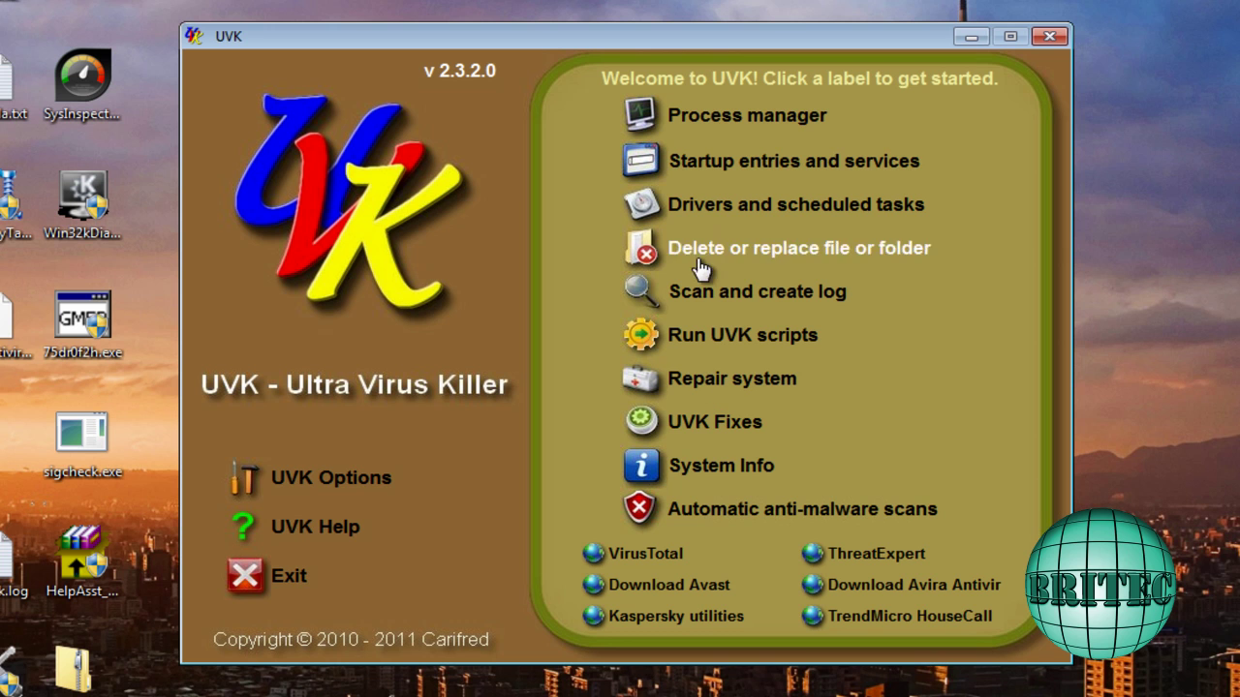
Open the process manager and verify the file signature of the spoolsv.exe process
left_click(751, 129)
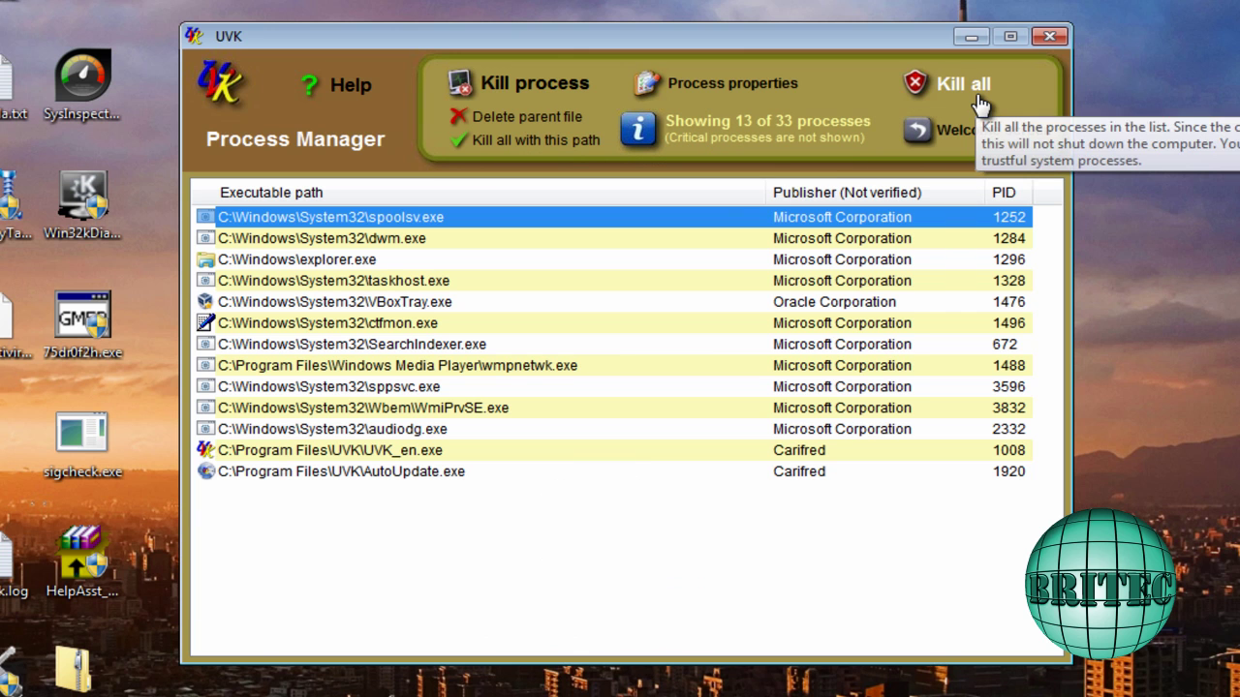
right_click(313, 226)
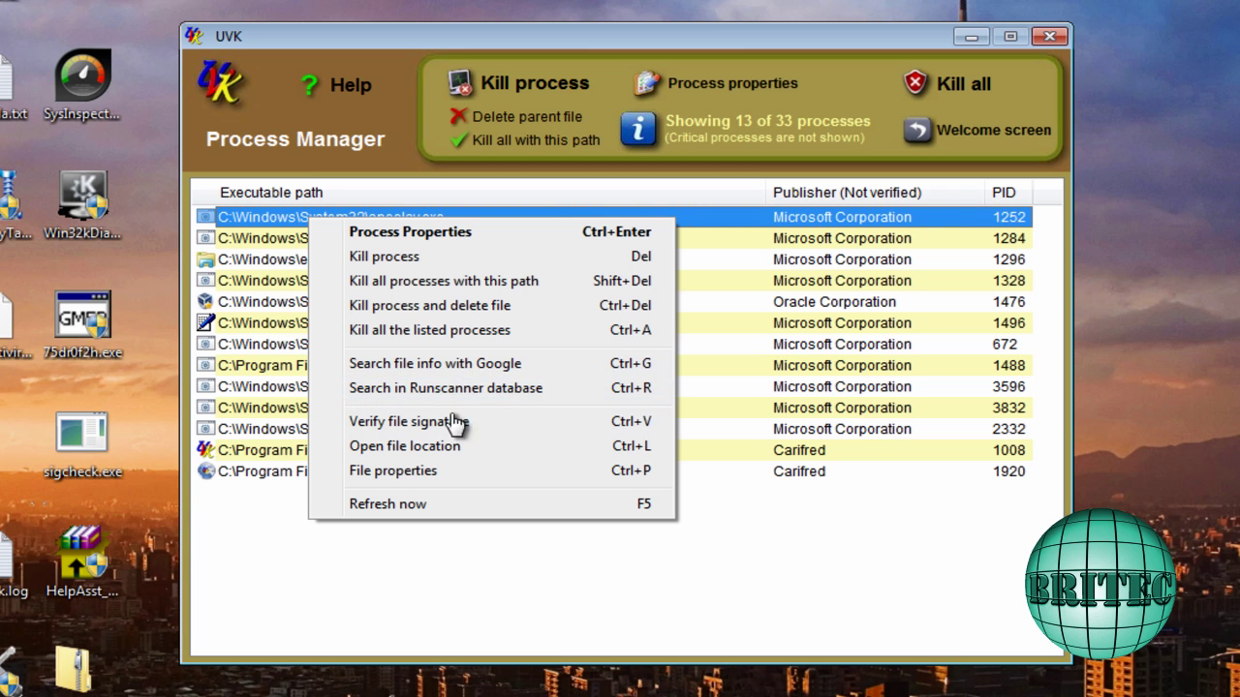
left_click(397, 422)
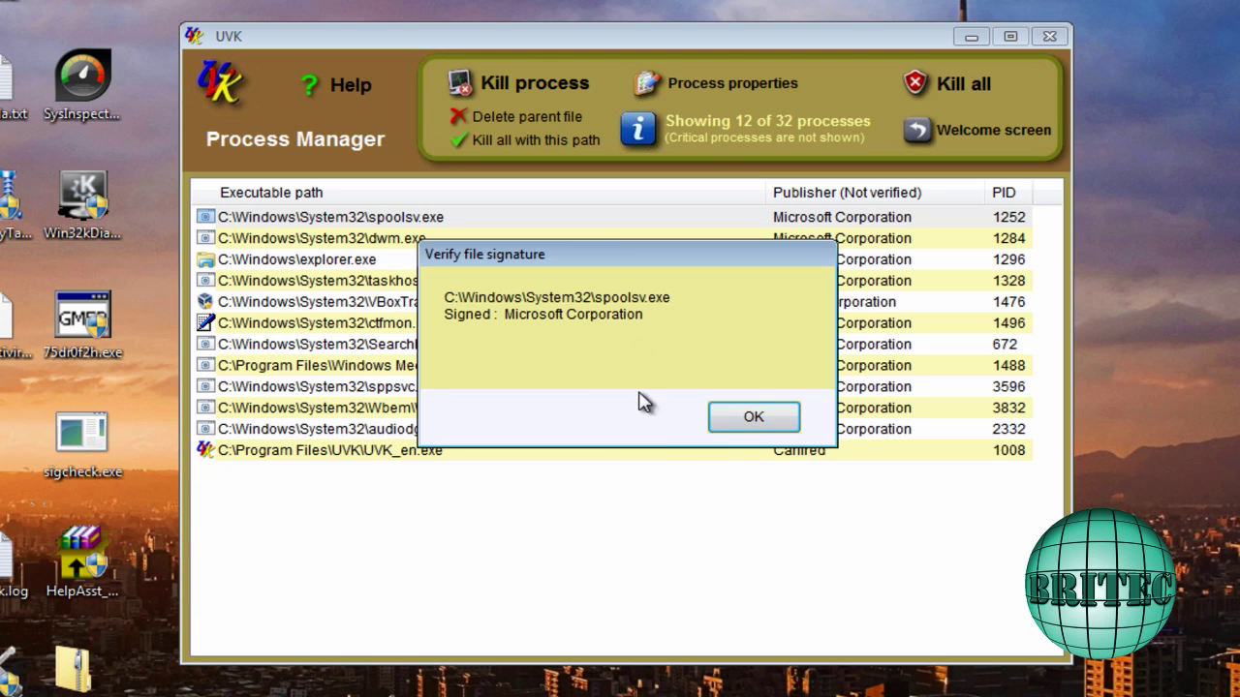
left_click(742, 422)
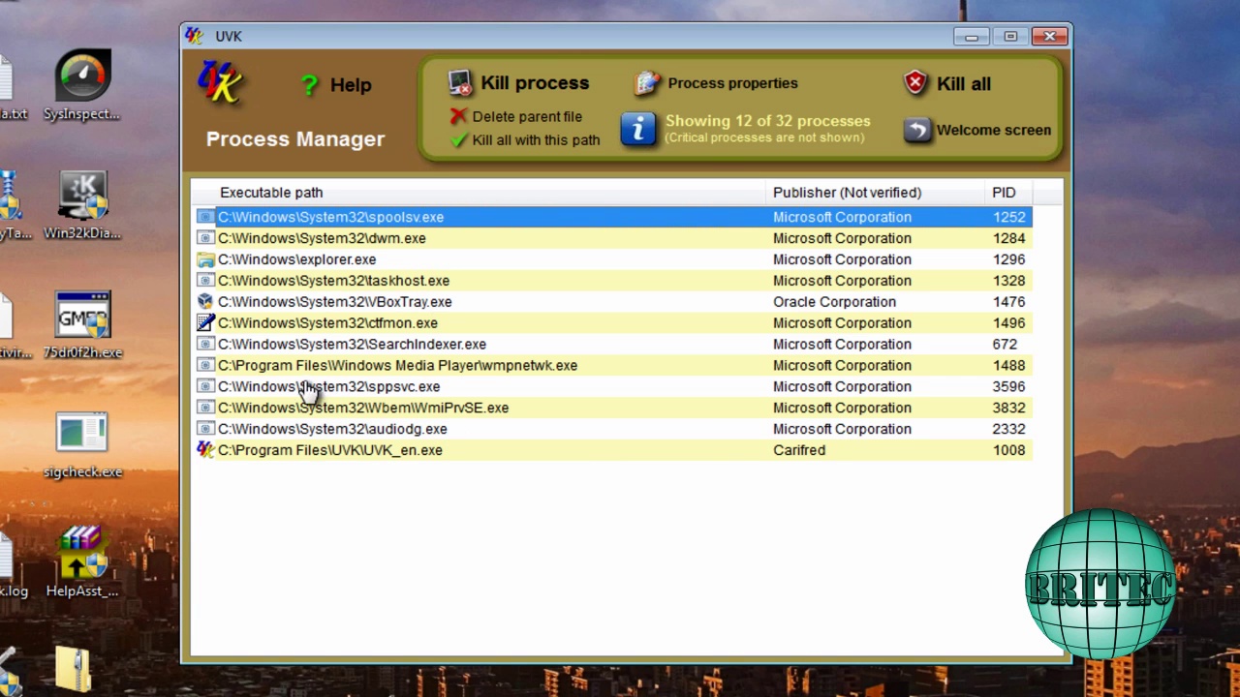
Select the SearchIndexer.exe, wmpnetwk.exe and WmiPrvSE.exe processes in turn, and return to the welcome screen
left_click(317, 346)
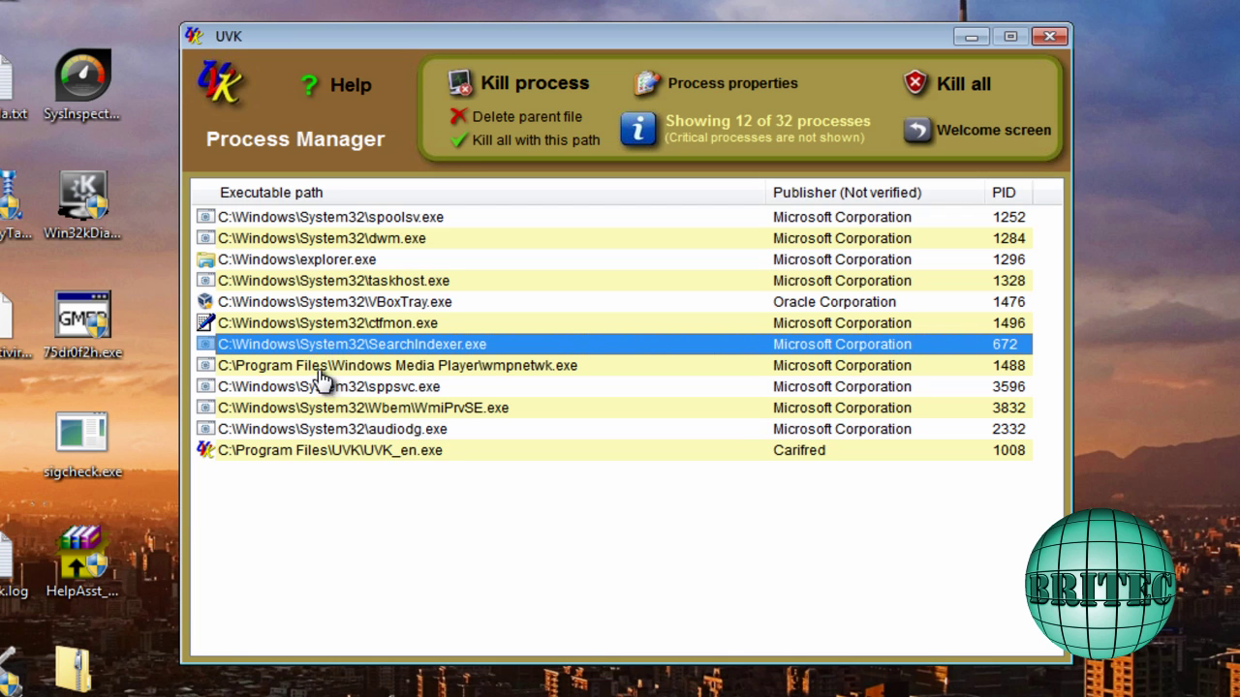
left_click(324, 367)
left_click(319, 409)
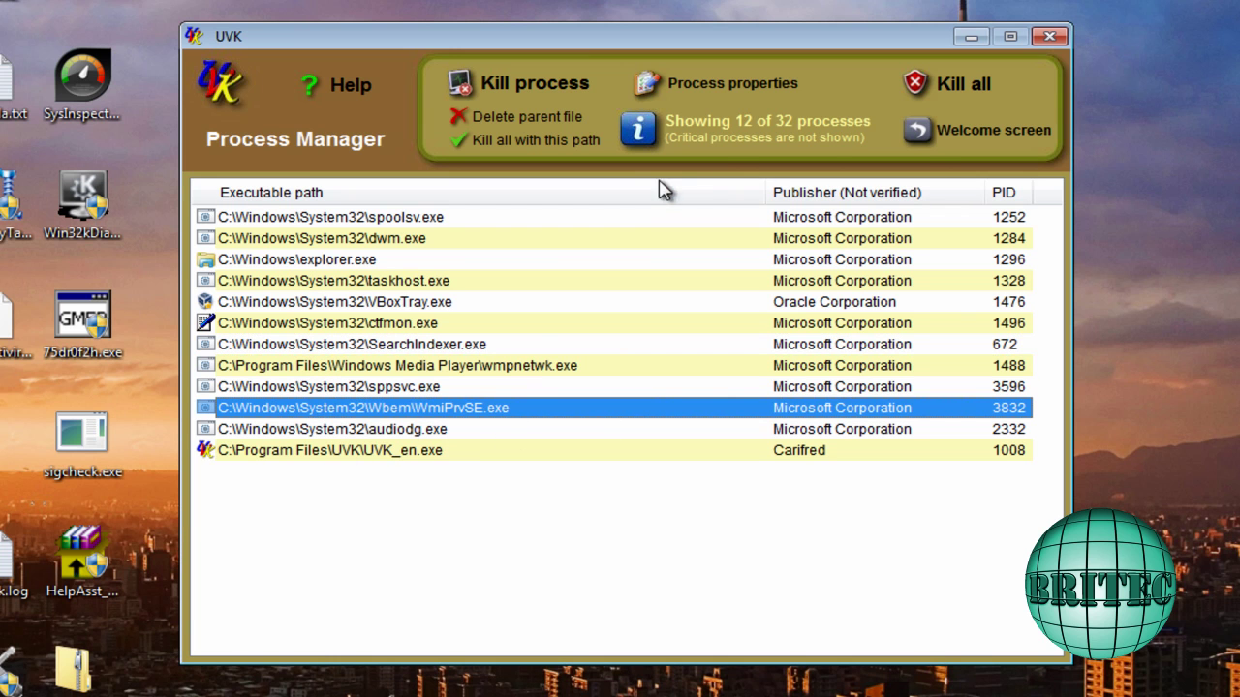
left_click(963, 134)
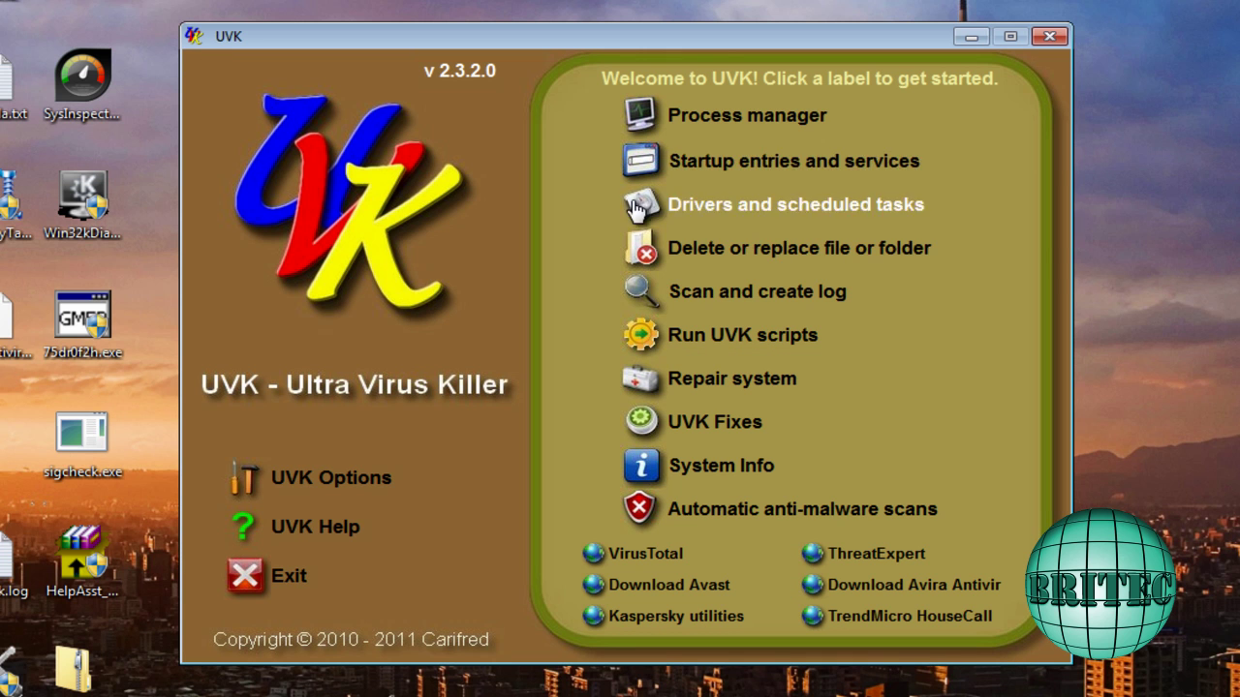
Open the startup entries and services section and look through its list of entries
mouse_move(709, 174)
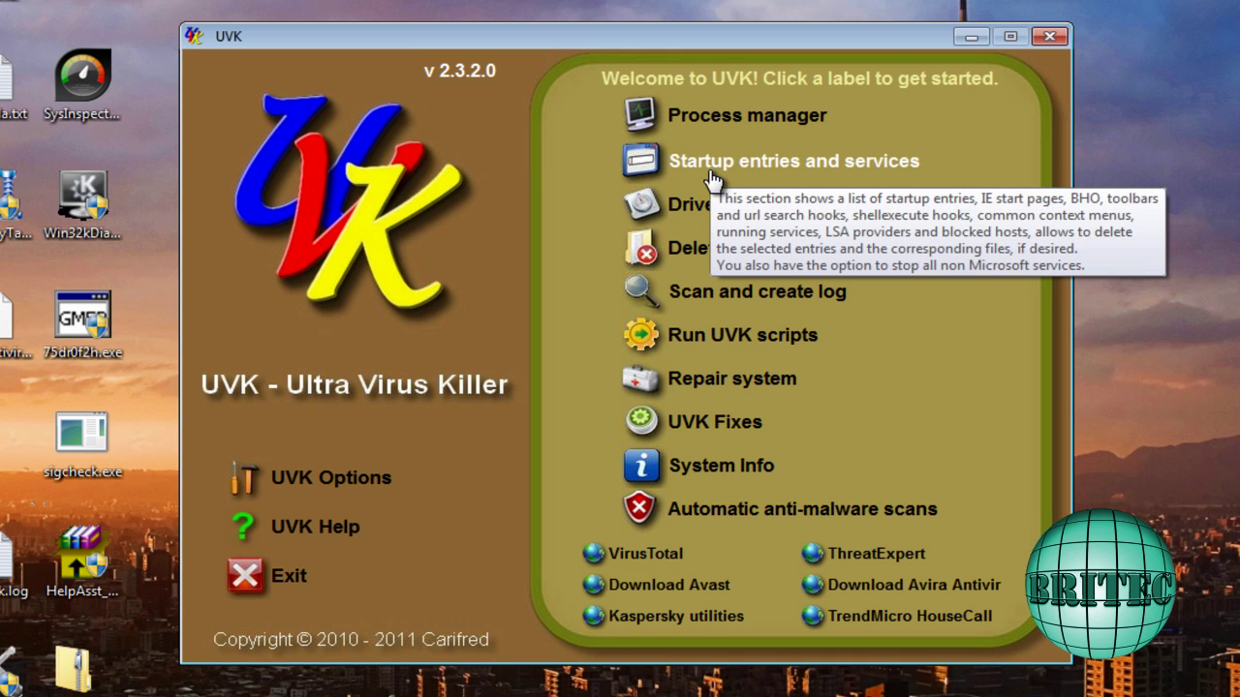
left_click(847, 170)
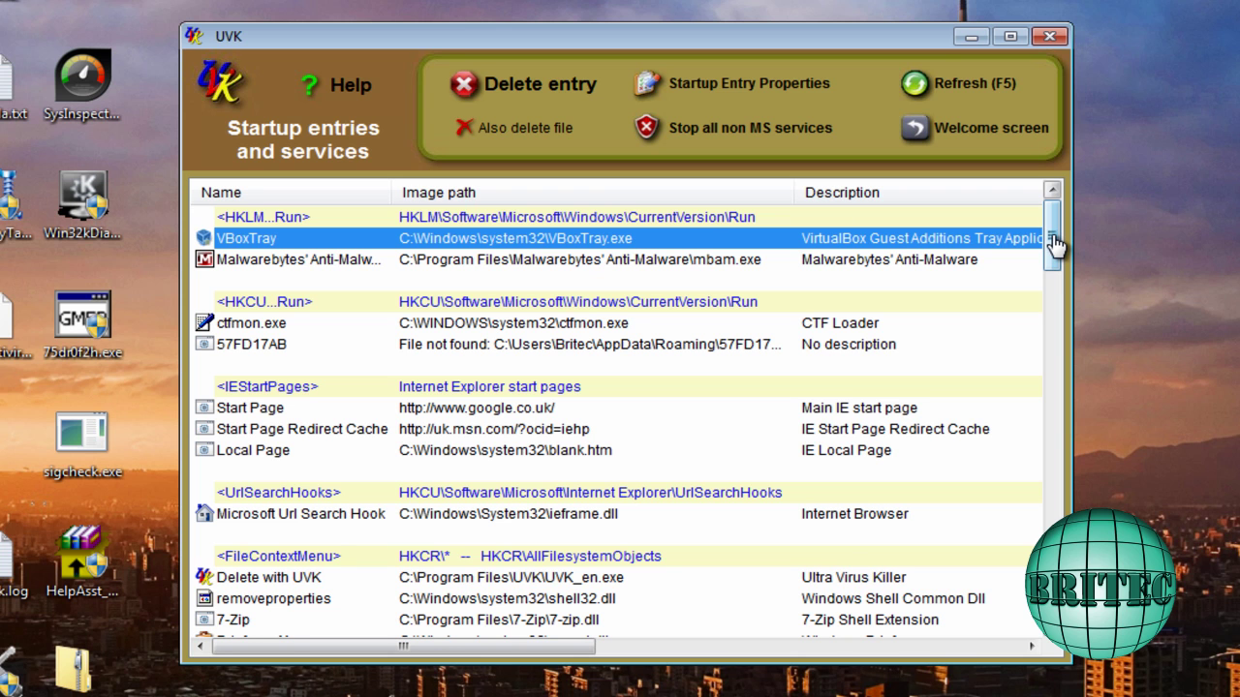
scroll(1055, 245, "down", 1)
scroll(1054, 245, "up", 1)
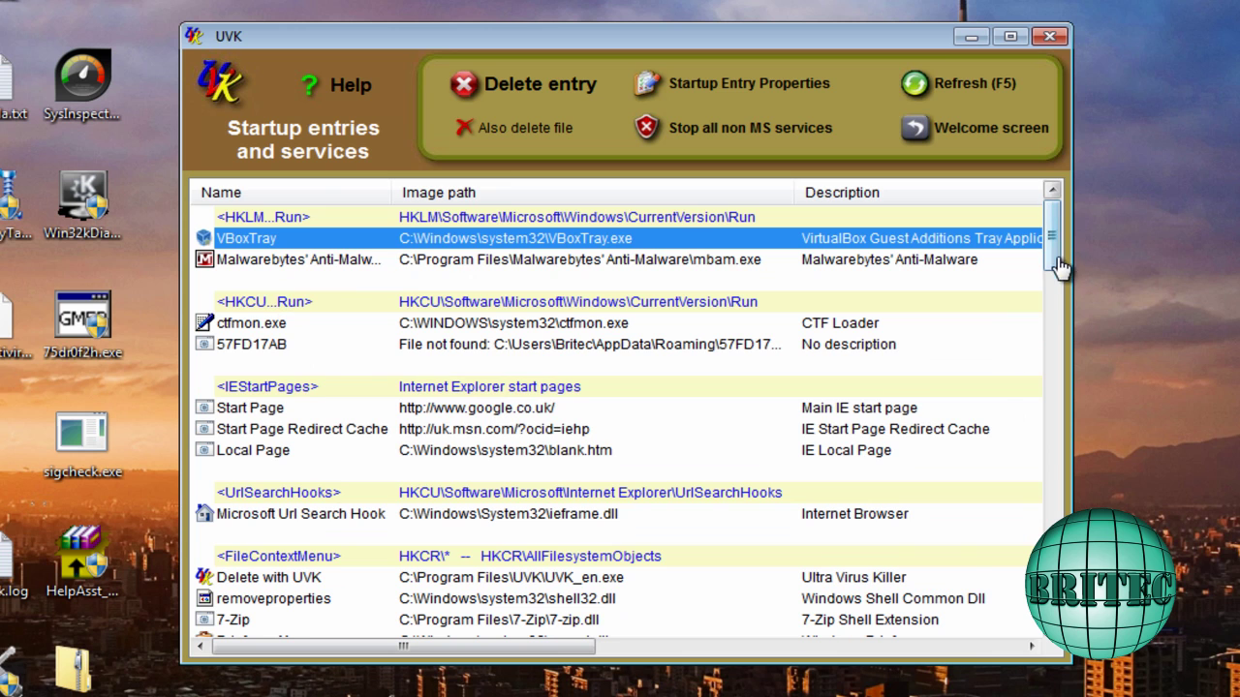
scroll(1055, 291, "down", 5)
left_click_drag(1057, 303, 1051, 252)
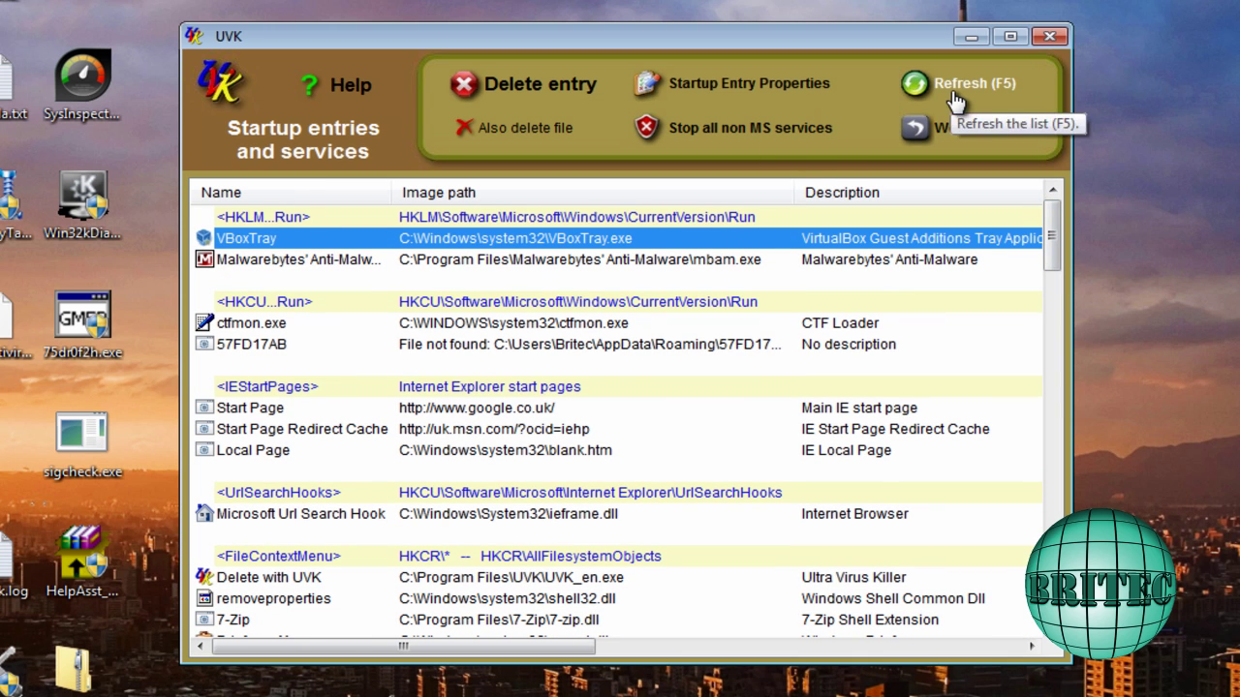
View the startup entry properties of VBoxTray, close them and return to the welcome screen
left_click(770, 92)
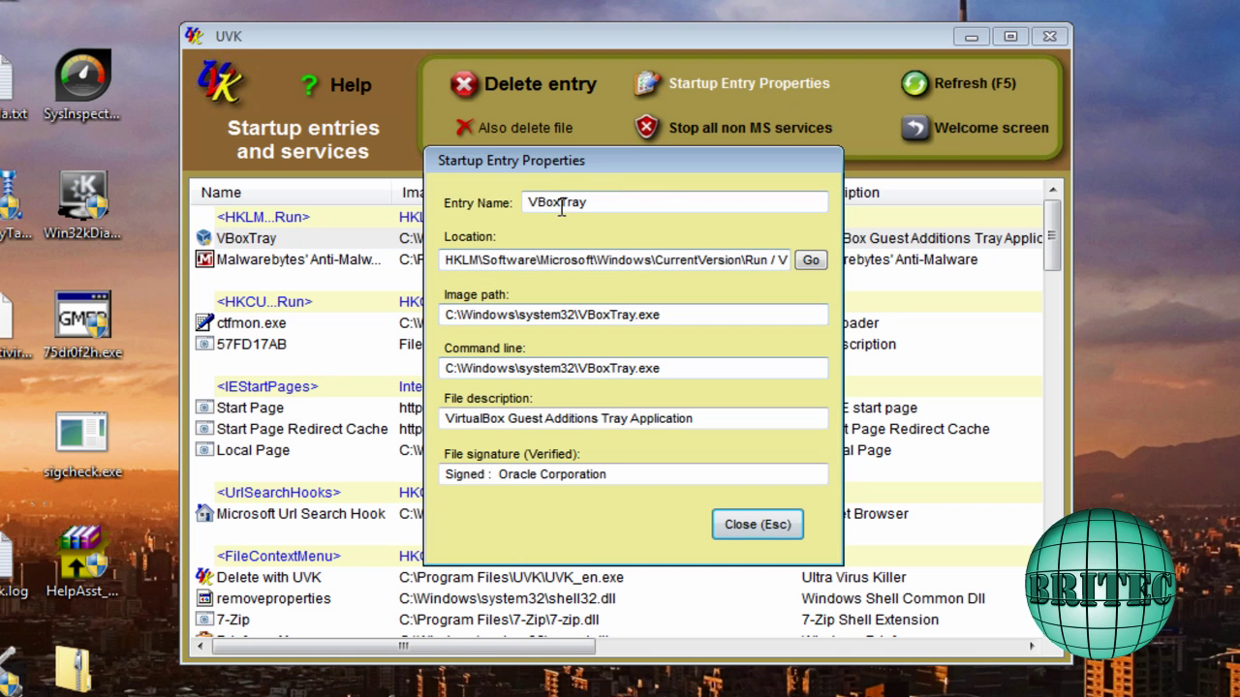
left_click(775, 531)
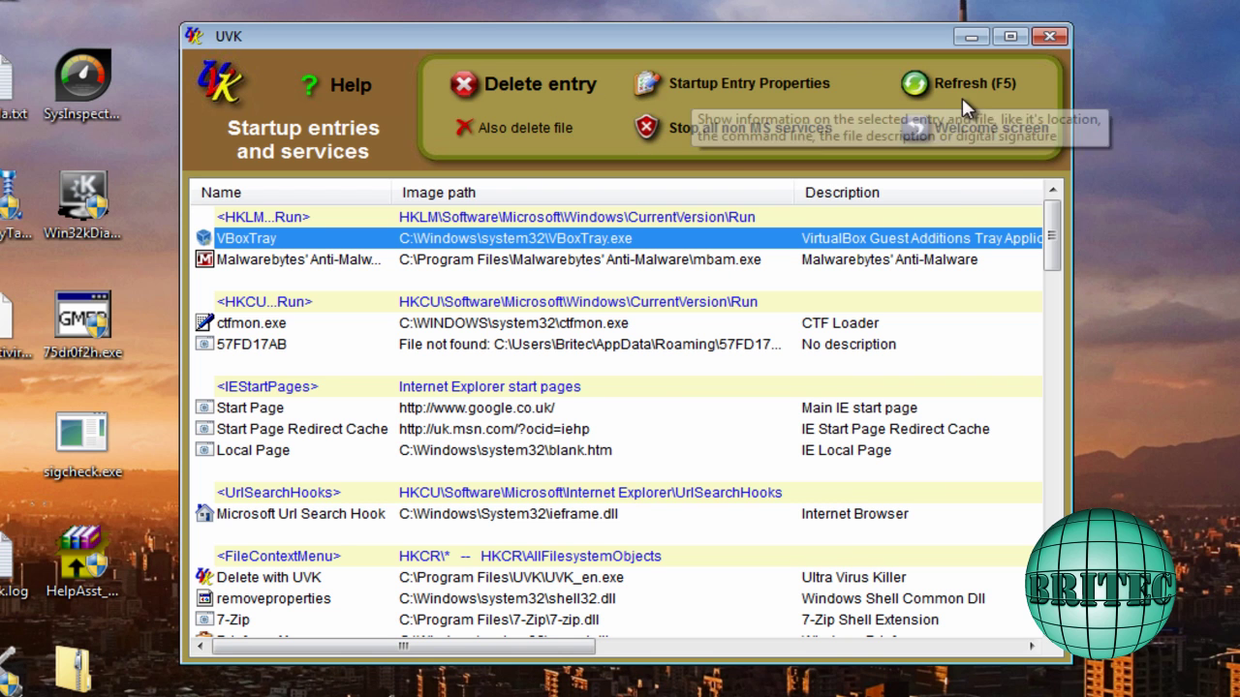
left_click(949, 128)
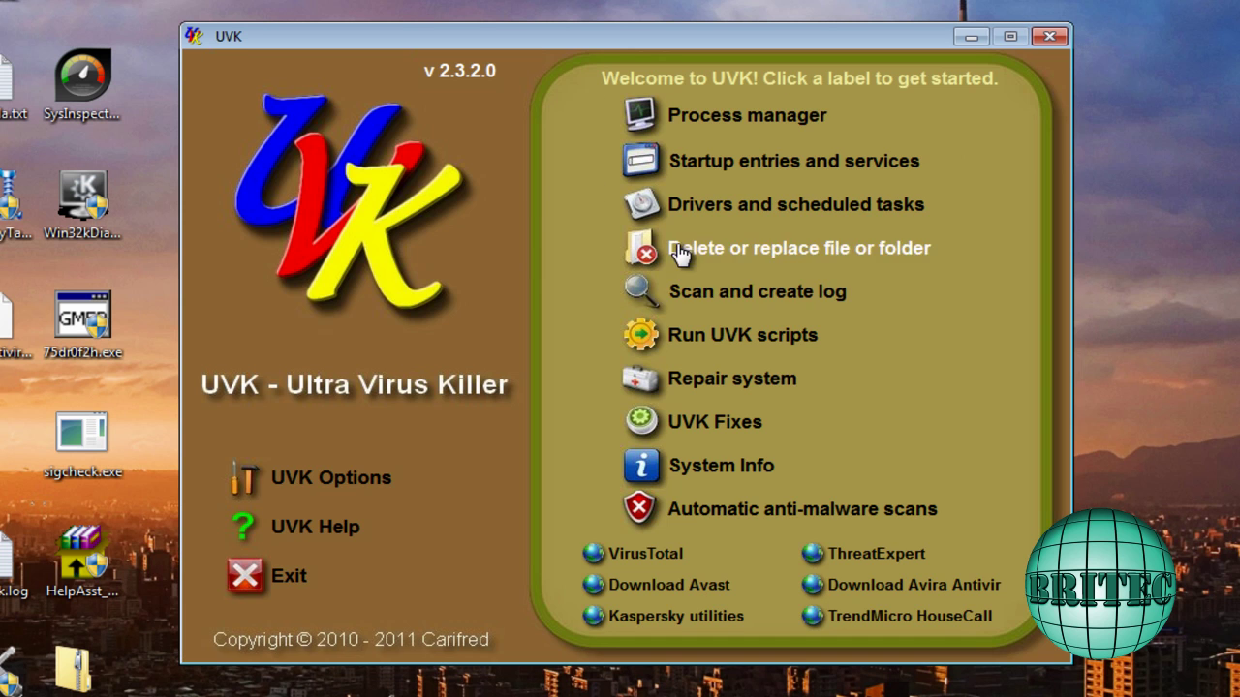
Open the drivers and scheduled tasks section, view the discache driver's file location and close the folder
left_click(751, 206)
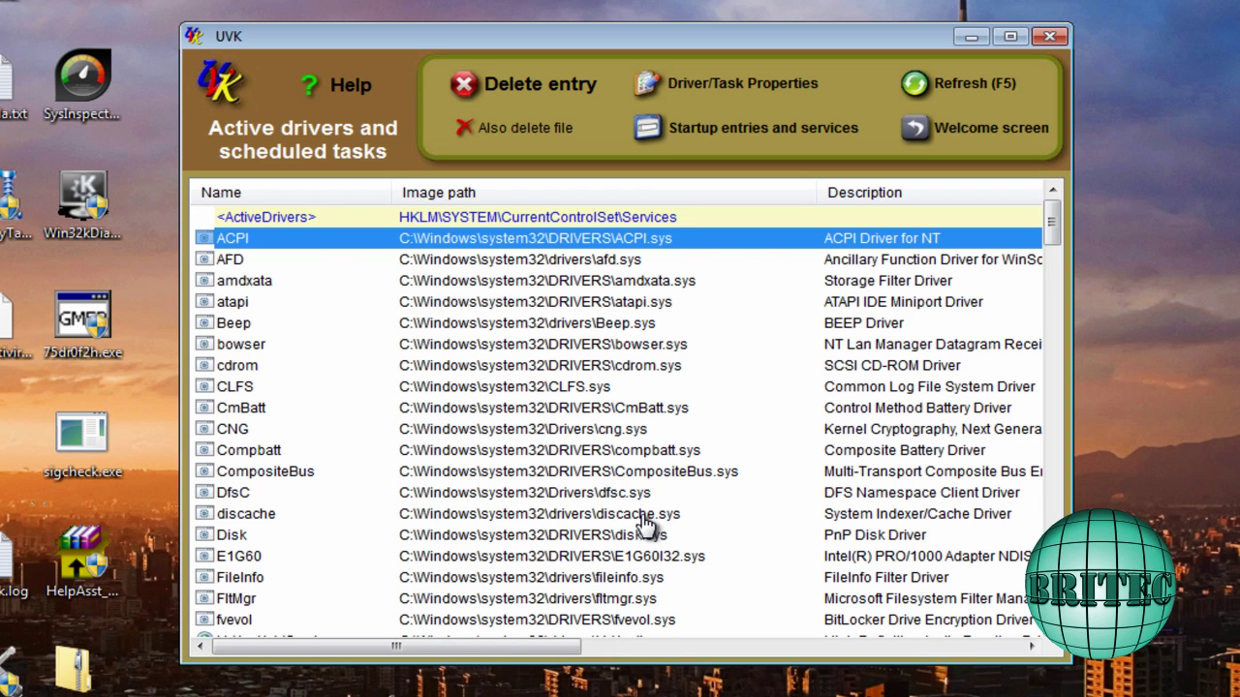
left_click(618, 517)
right_click(268, 523)
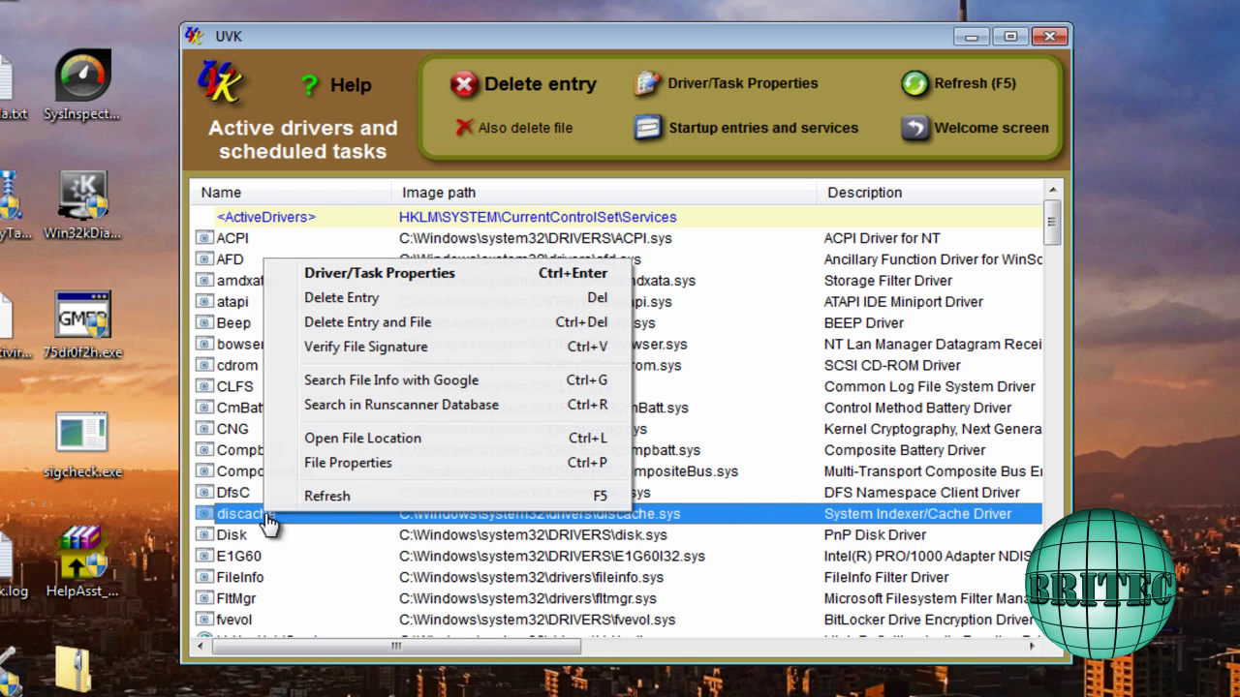
left_click(390, 444)
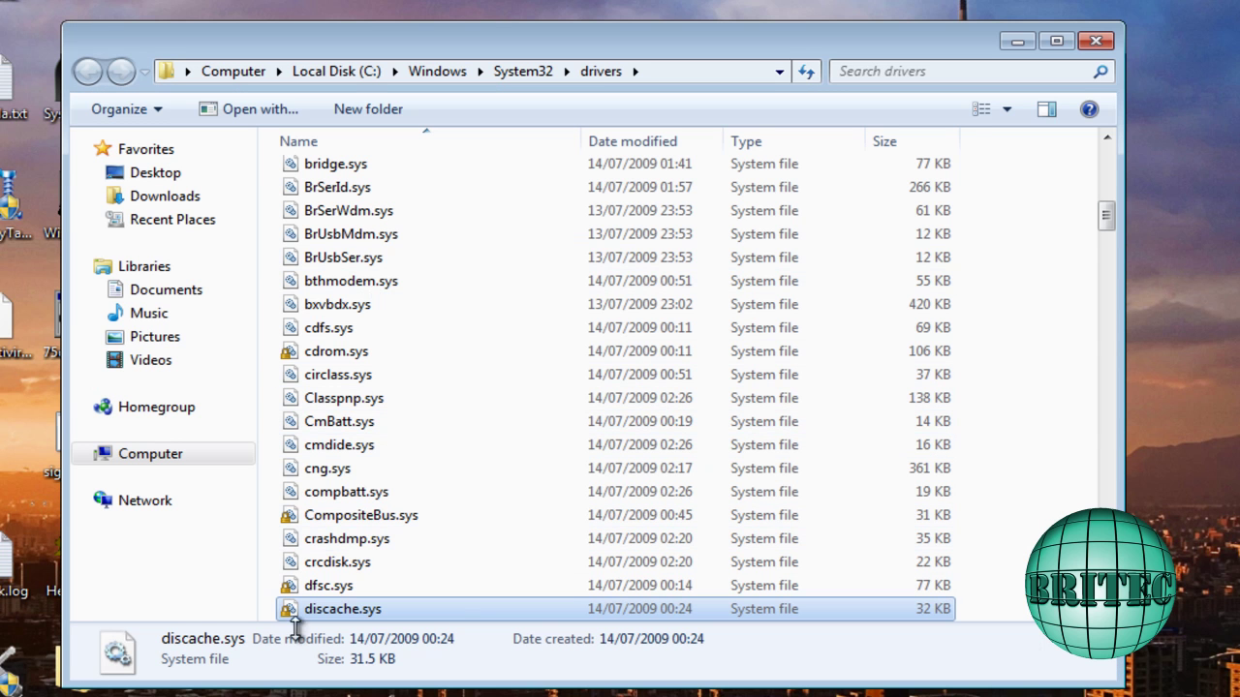
left_click(1098, 45)
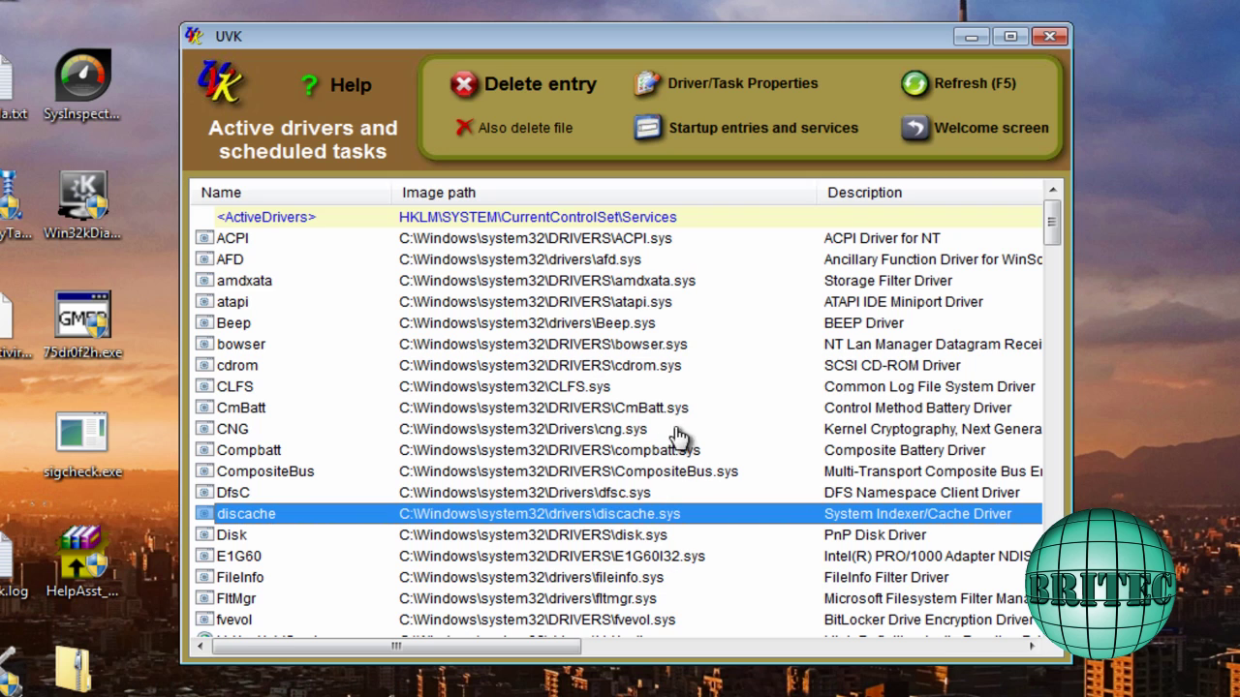
View the driver properties of the discache entry and close them
right_click(467, 513)
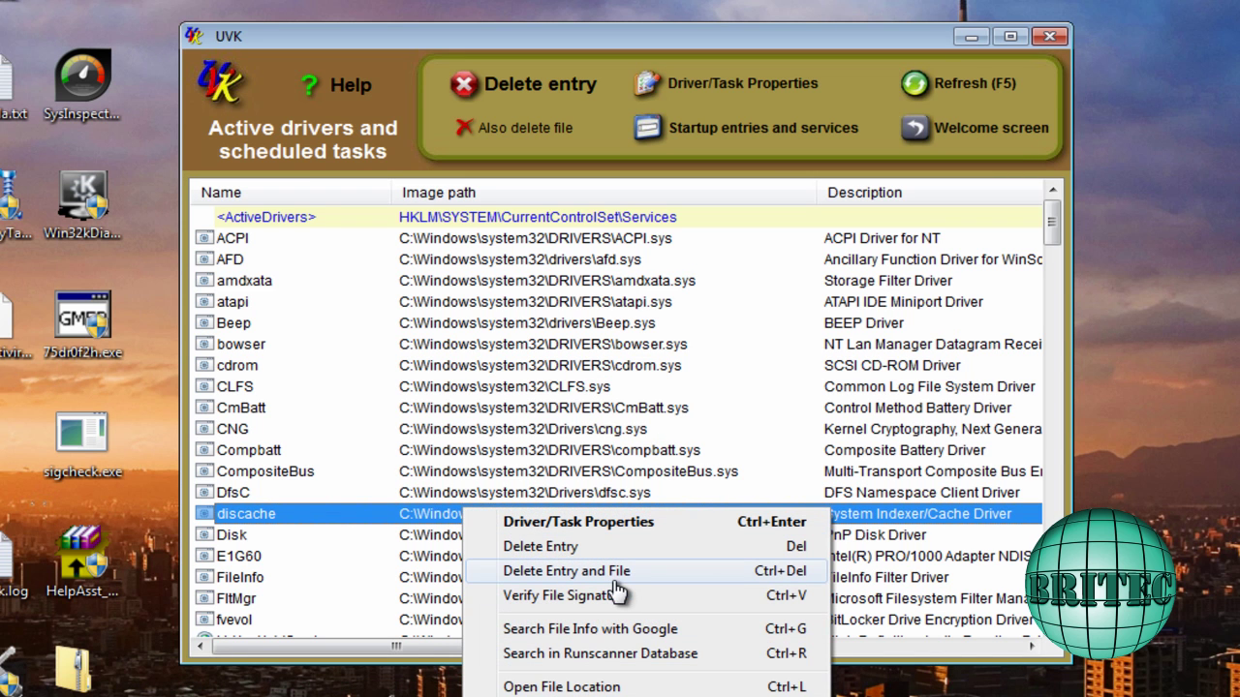
left_click(556, 523)
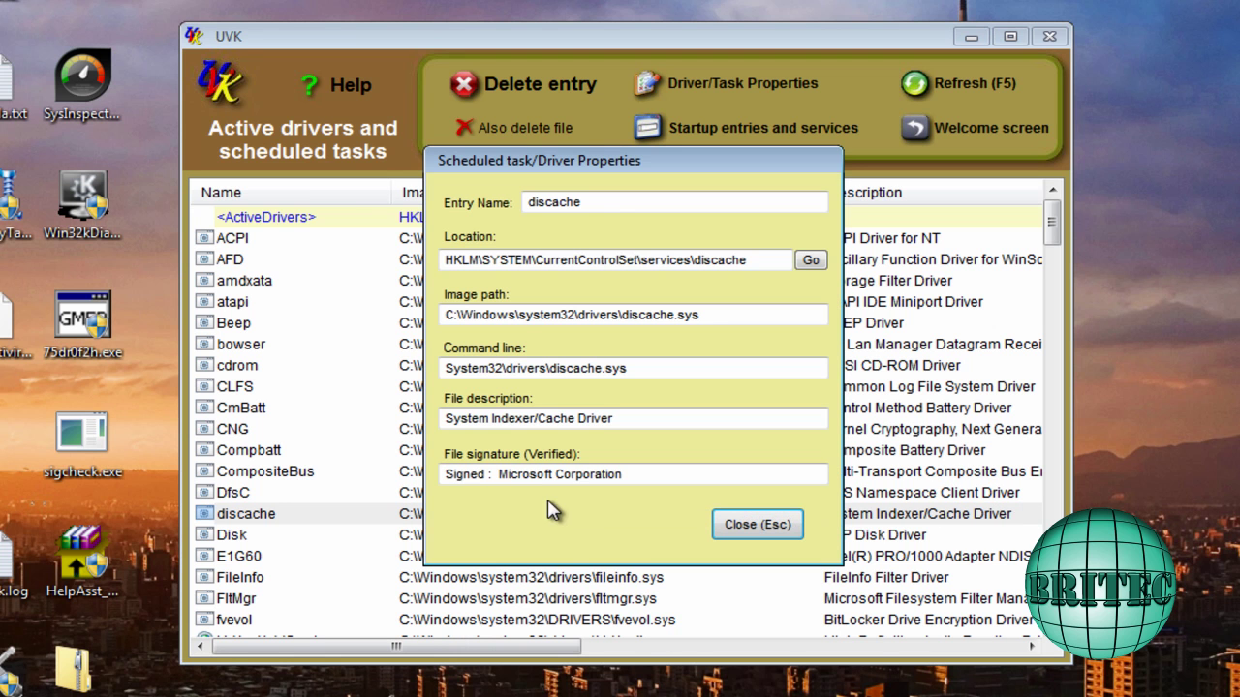
left_click(728, 525)
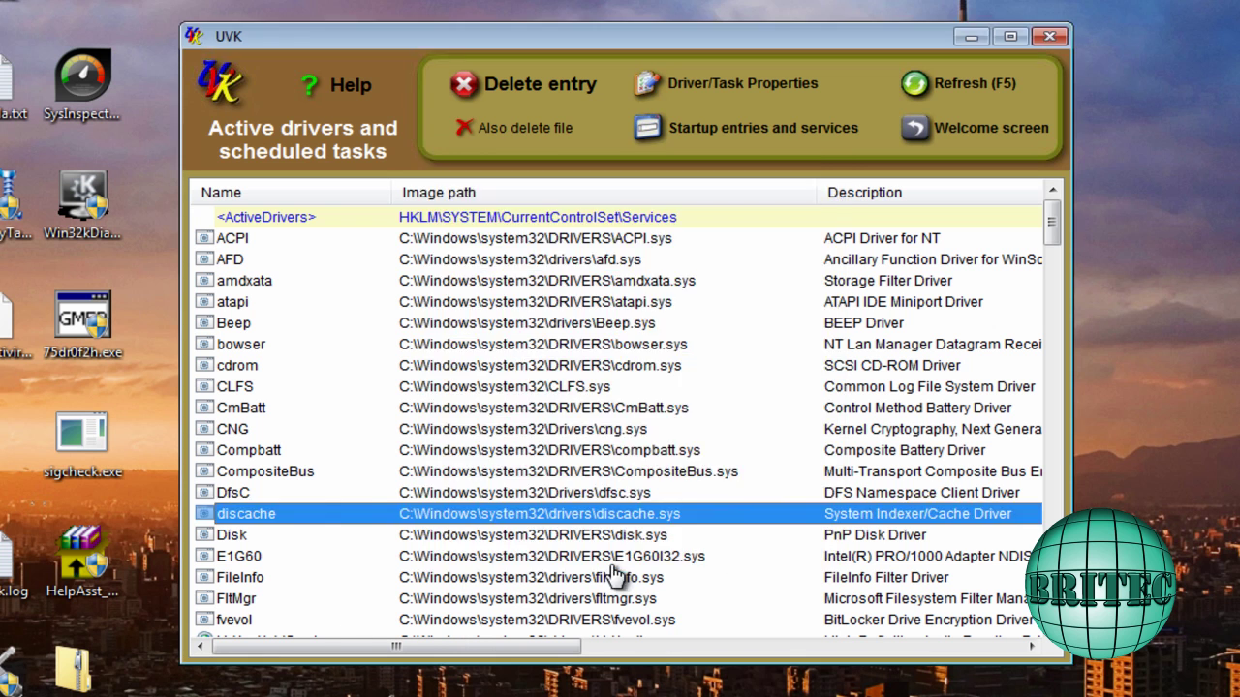
Search Google for information on the discache driver's file, close the browser and return to the welcome screen
right_click(306, 511)
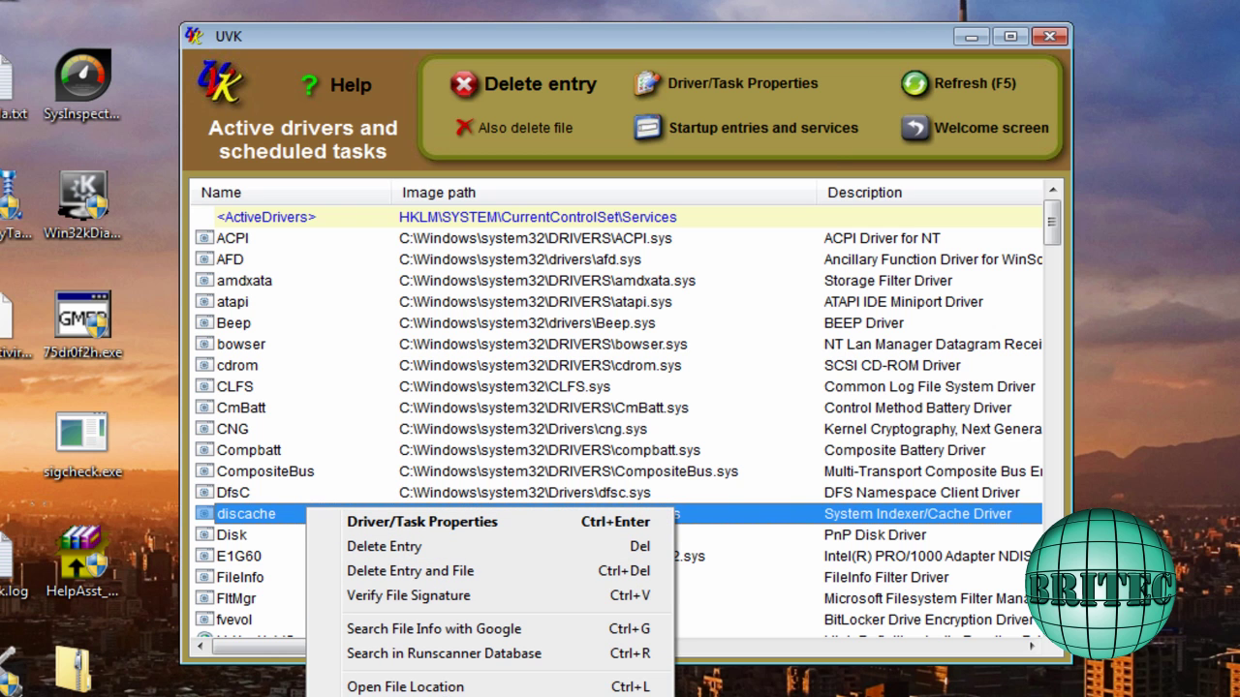
left_click(476, 635)
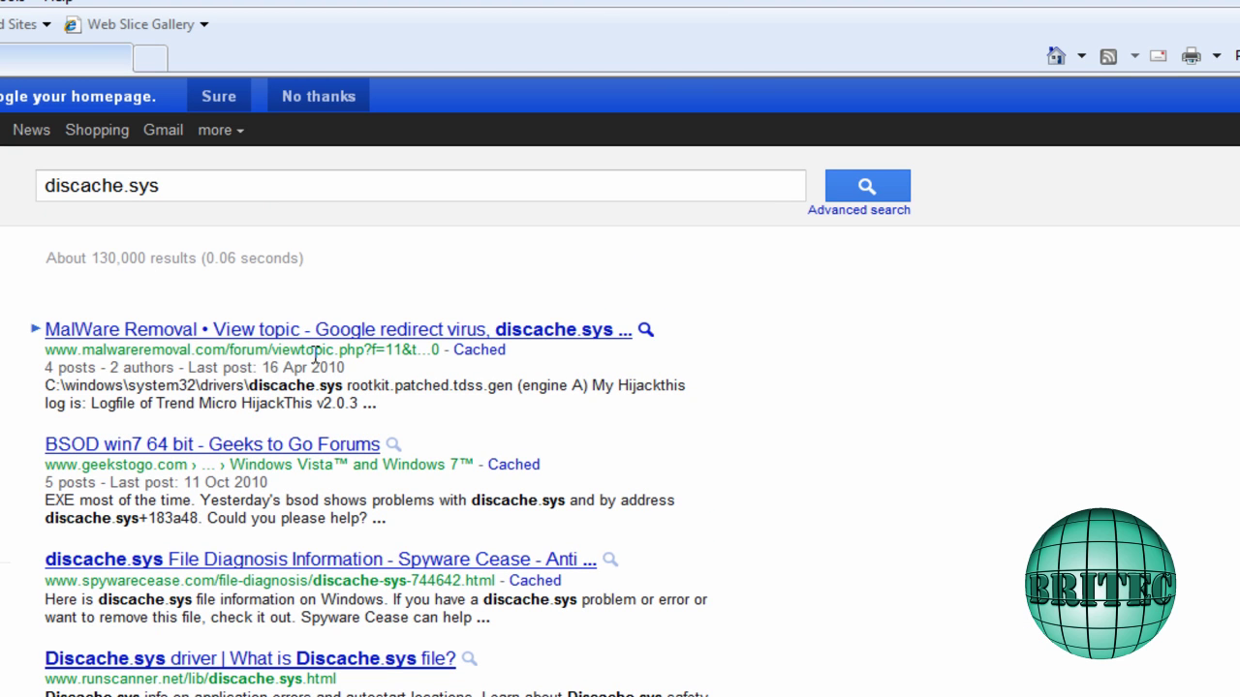
key("alt+F4")
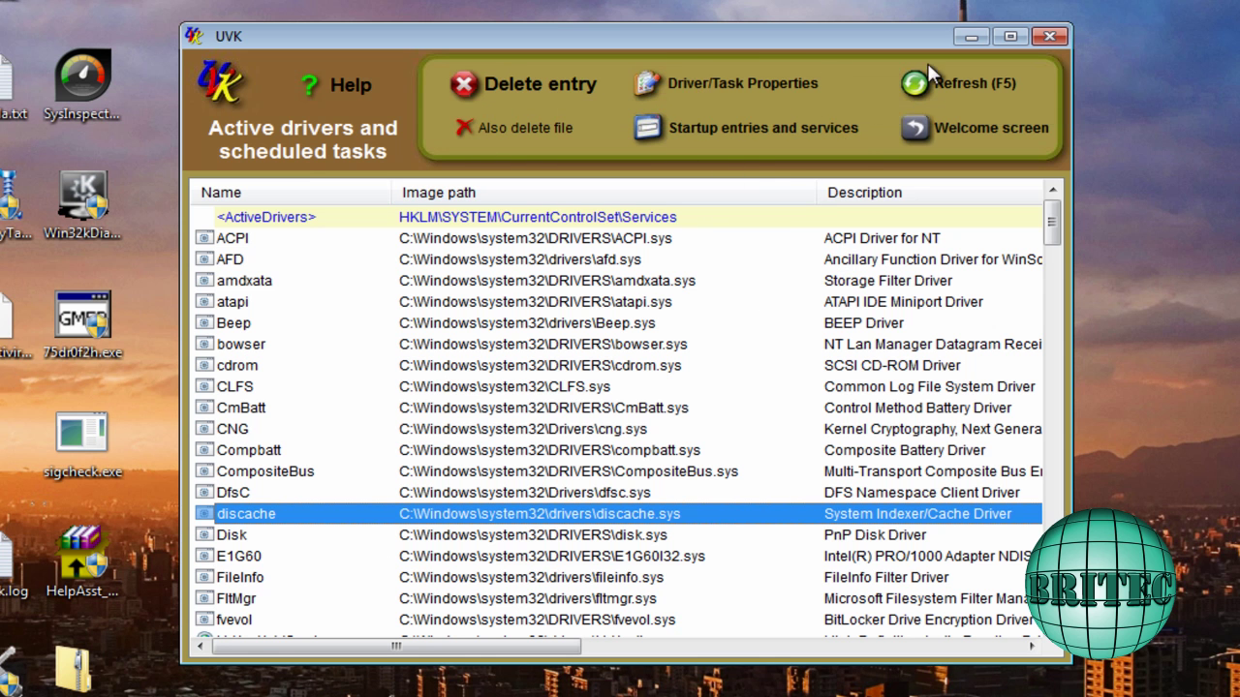
left_click(966, 136)
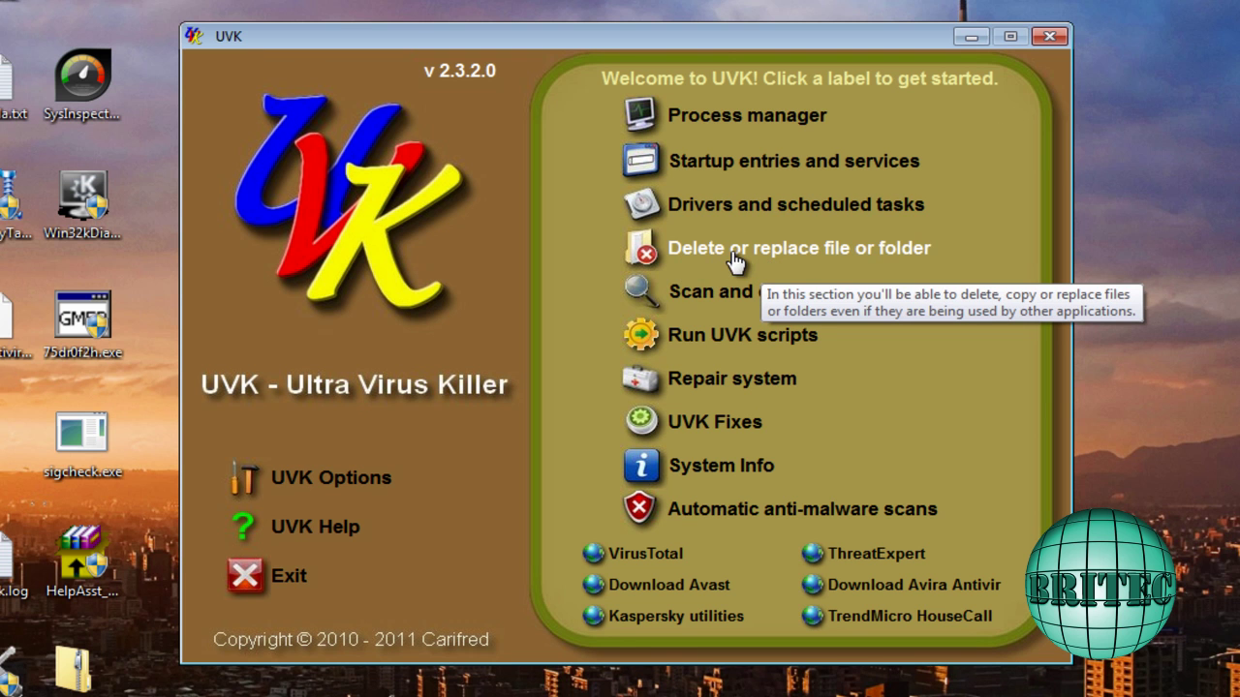
Open the delete or replace section, view its file and folder pickers without choosing anything, and return to the welcome screen
left_click(807, 254)
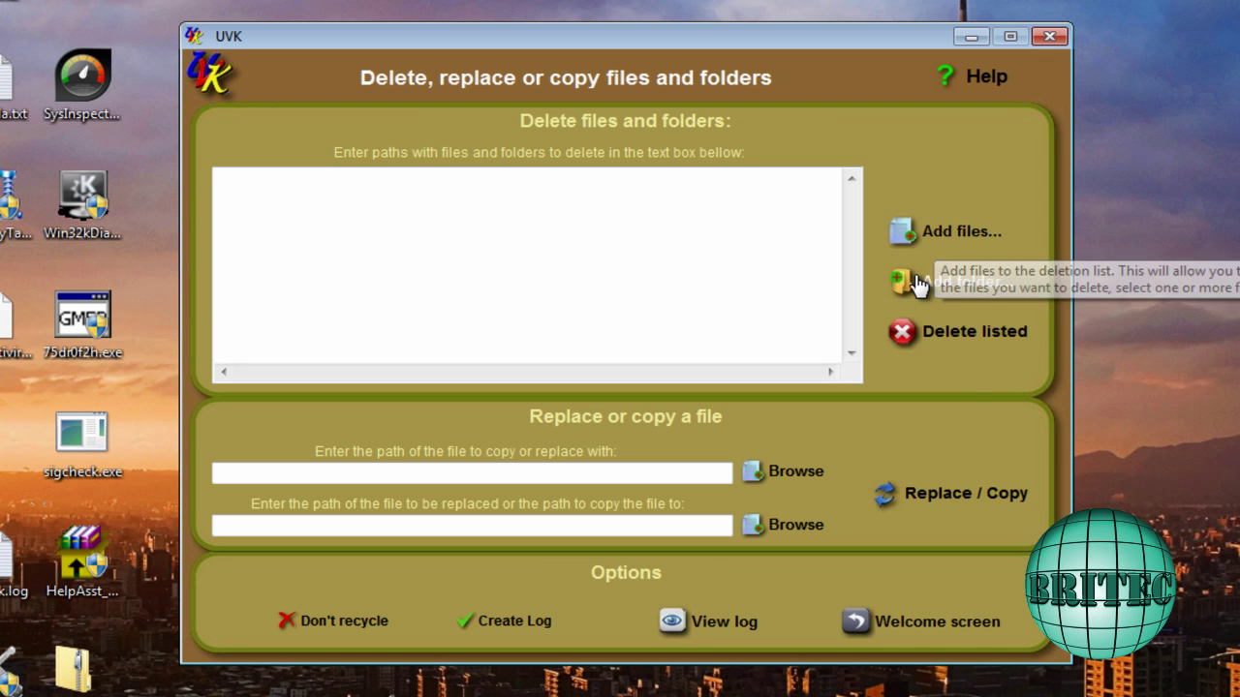
left_click(932, 238)
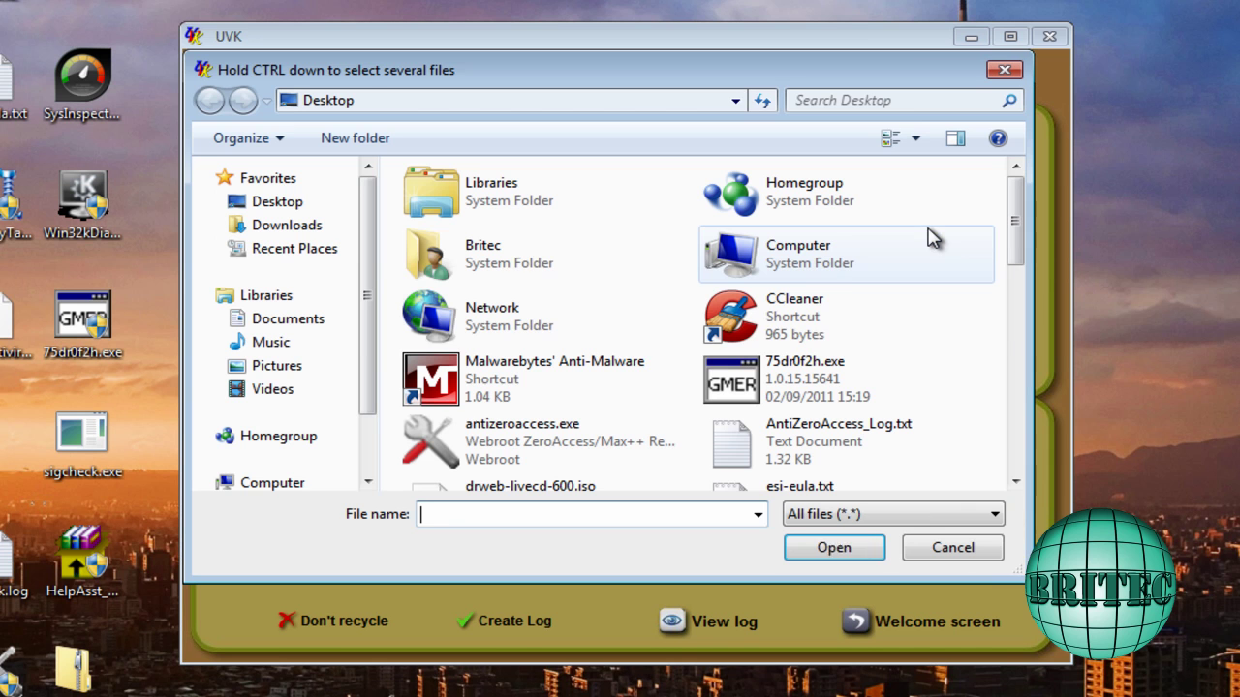
left_click(959, 556)
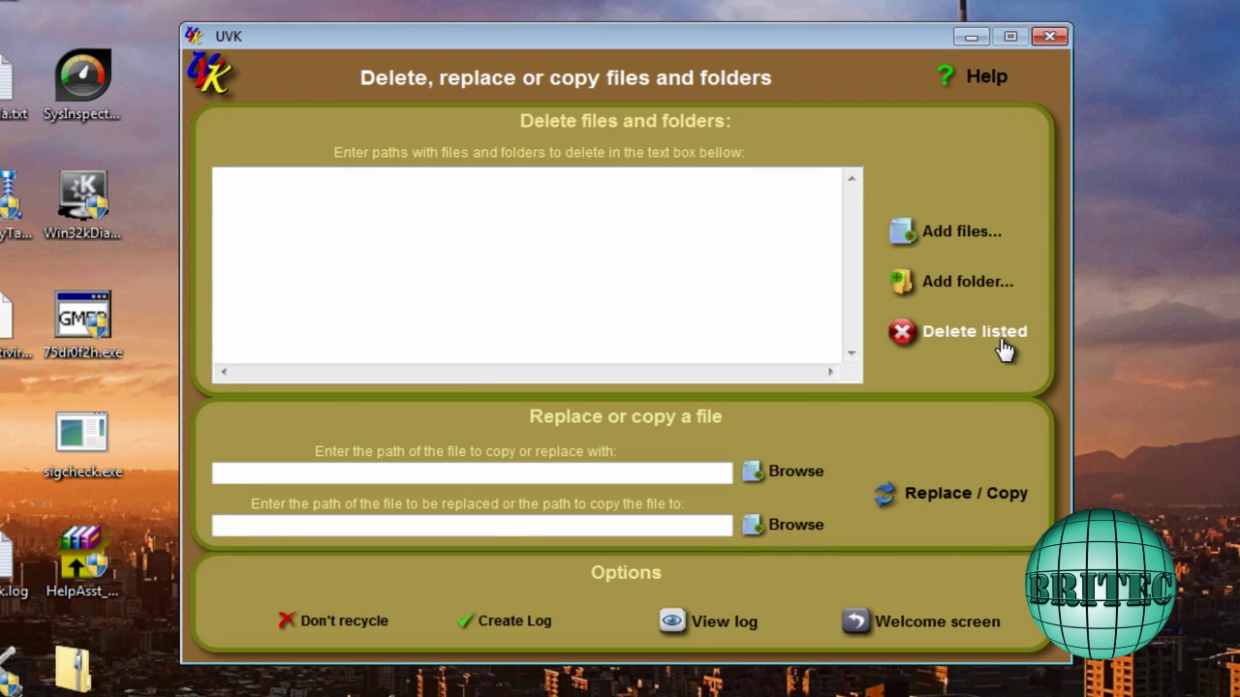
left_click(939, 283)
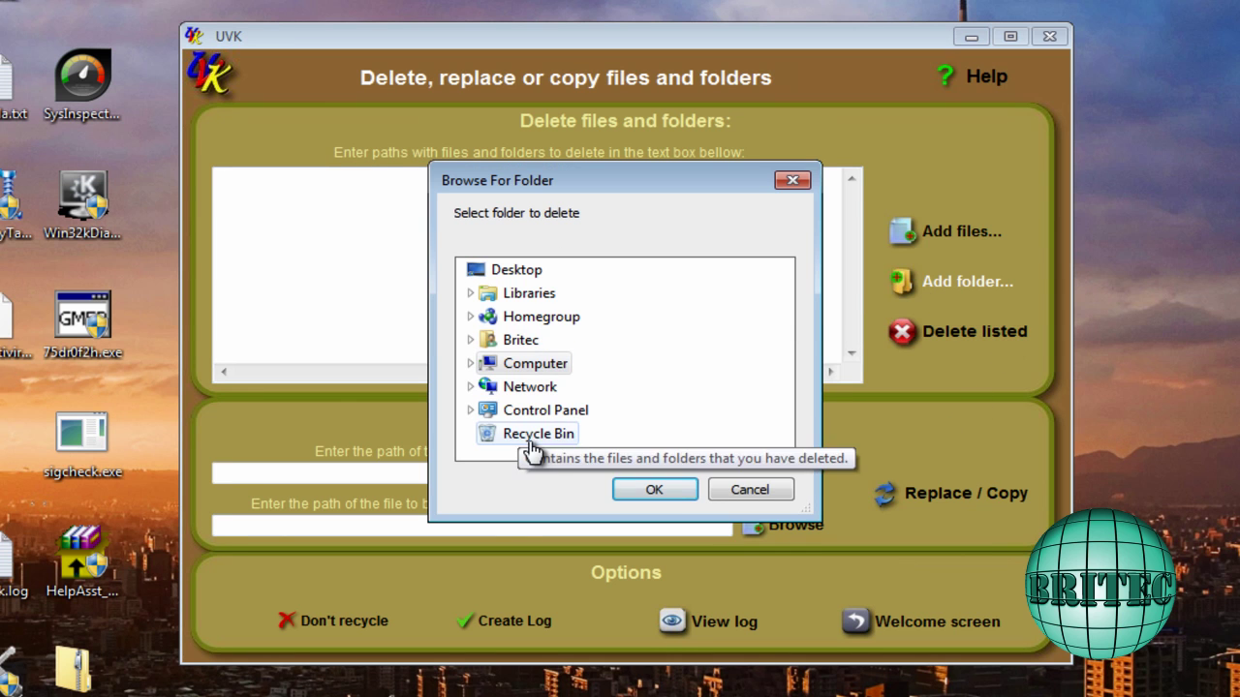
left_click(748, 489)
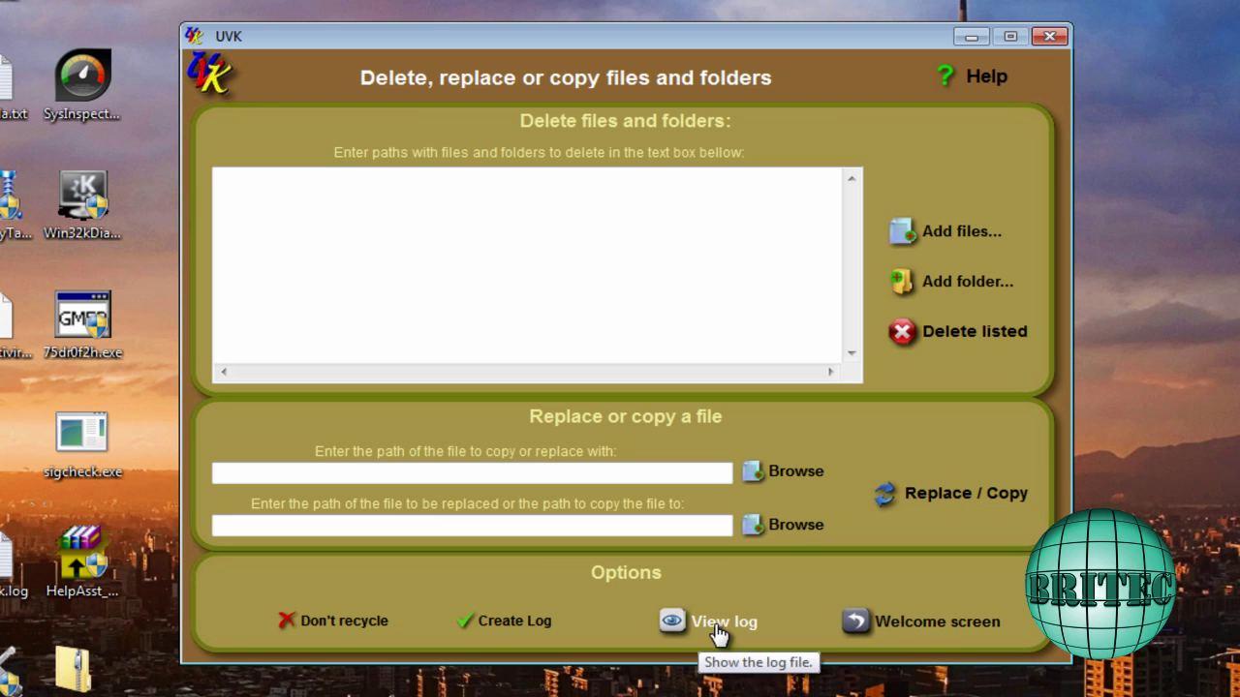
left_click(924, 631)
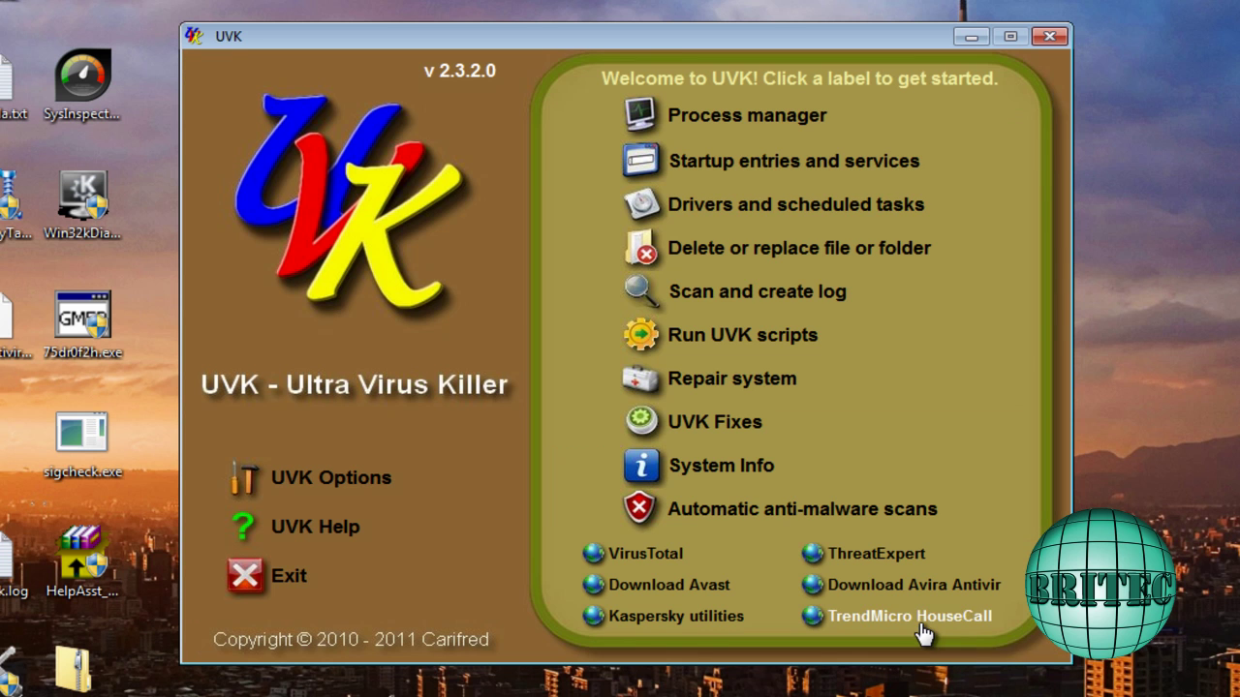
Open the scan and log section and try toggling the Recent files, Uninstall list and Show Microsoft files options, keeping their original settings
left_click(765, 295)
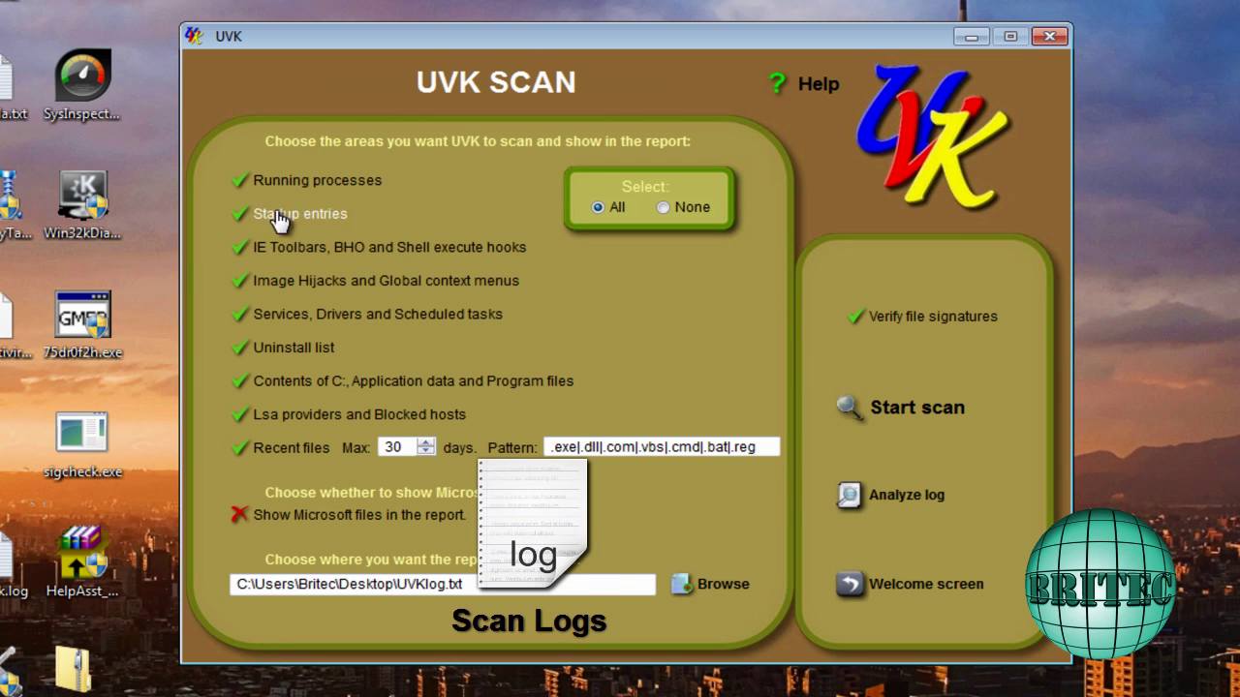
left_click(239, 448)
left_click(239, 447)
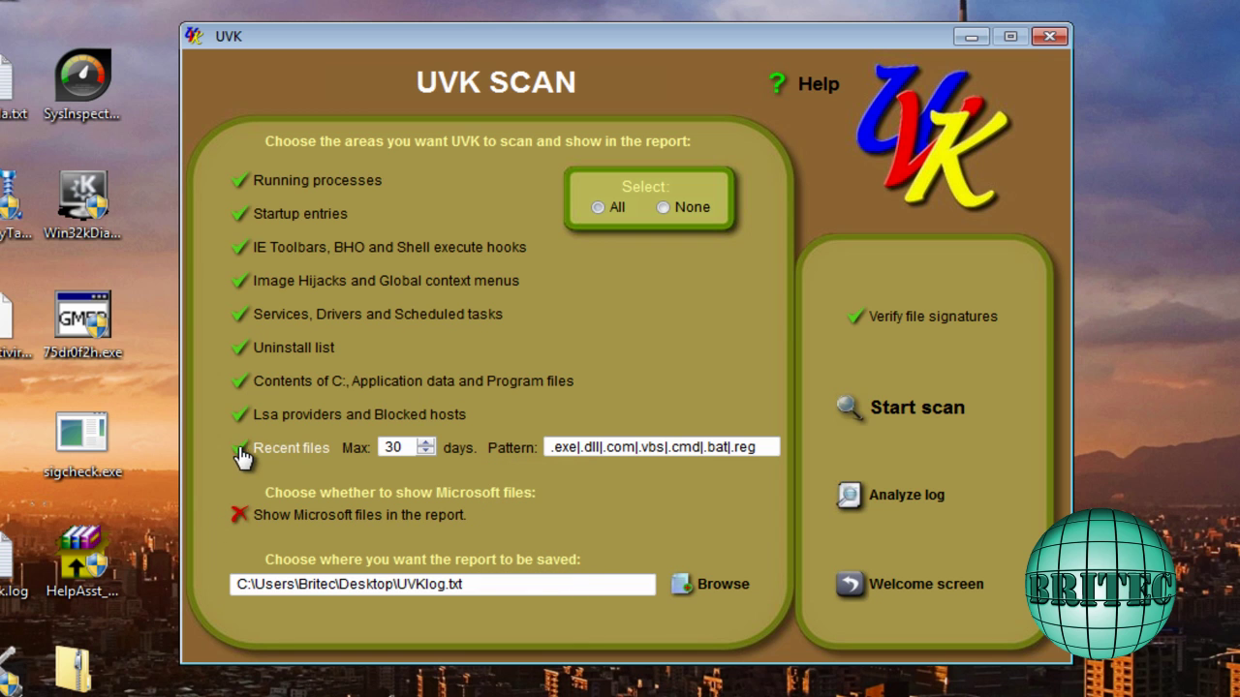
left_click(239, 348)
left_click(239, 348)
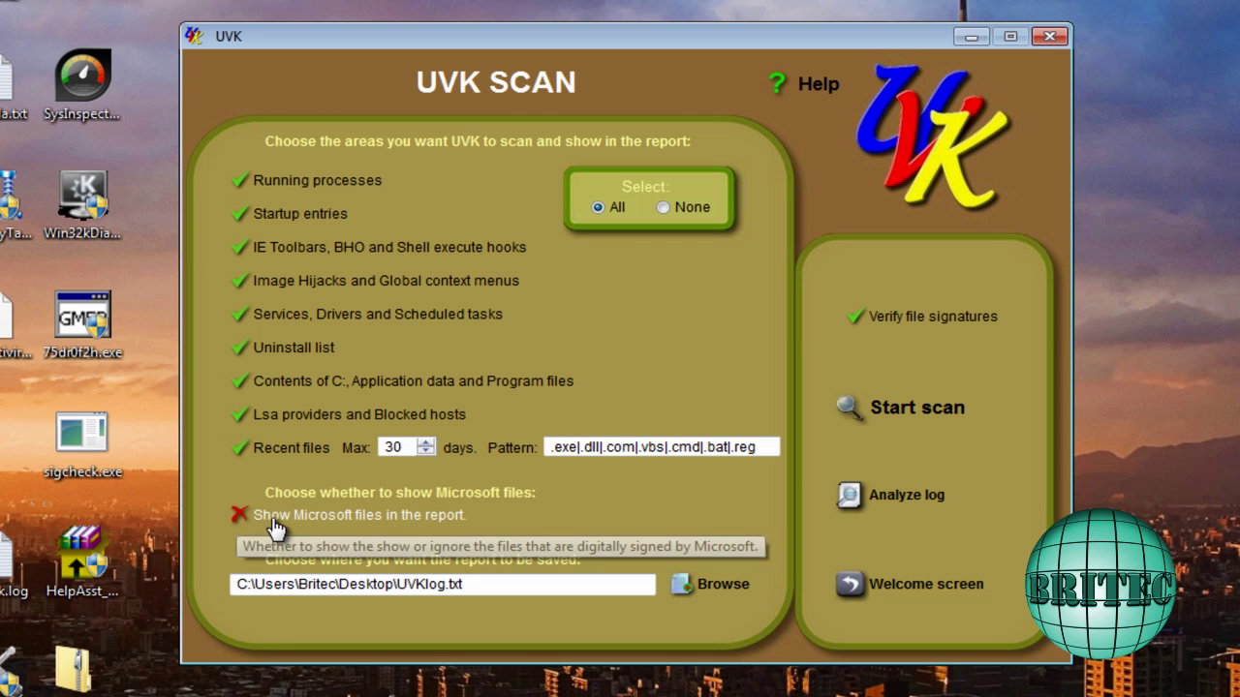
left_click(239, 517)
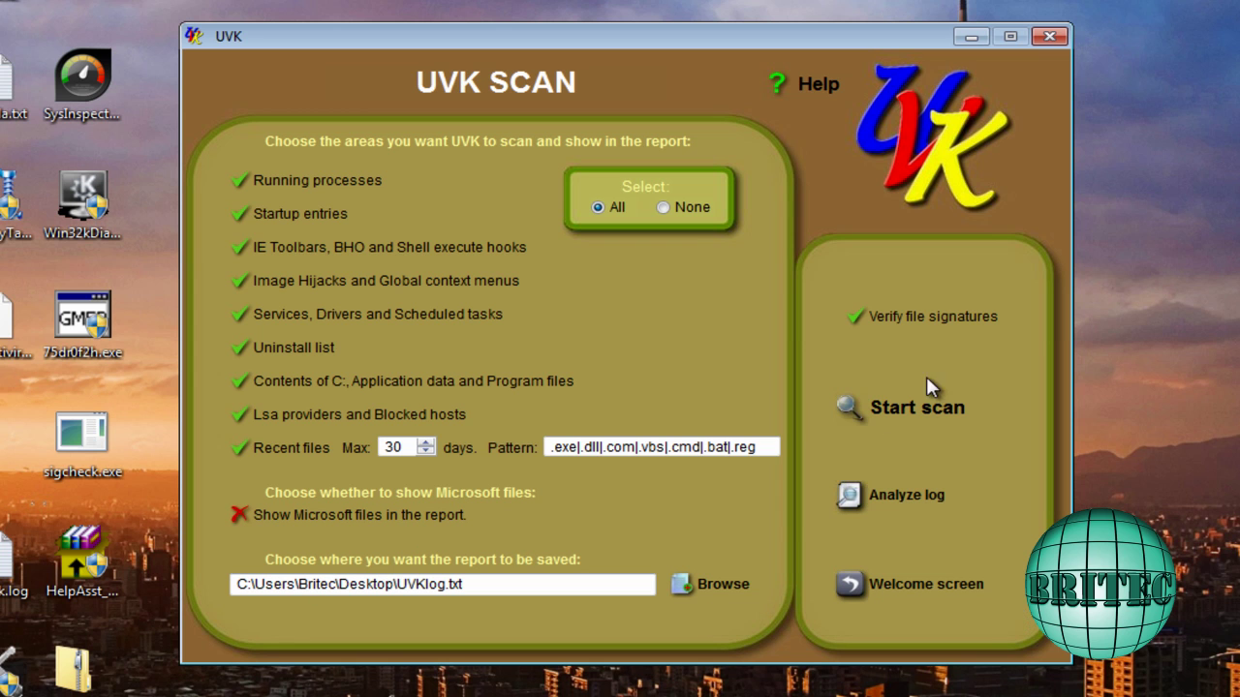
Start a scan of all areas with file signature verification and review the system info and file extension sections of UVKlog.txt
left_click(901, 427)
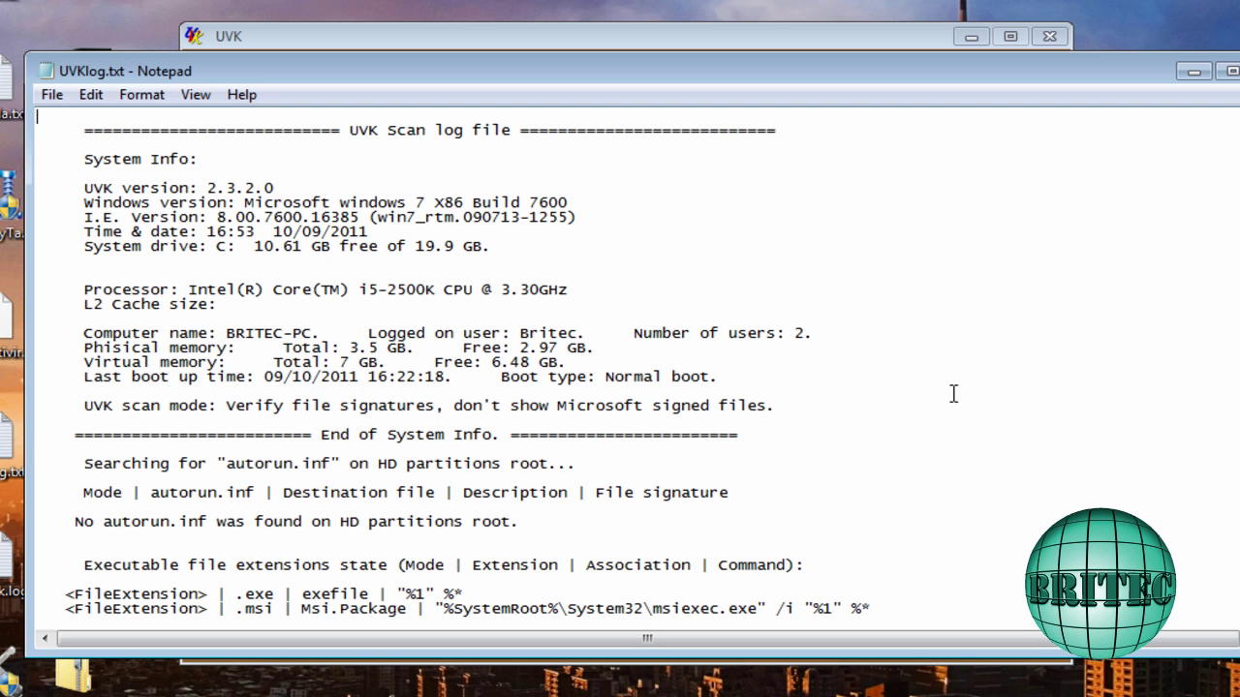
scroll(452, 363, "down", 3)
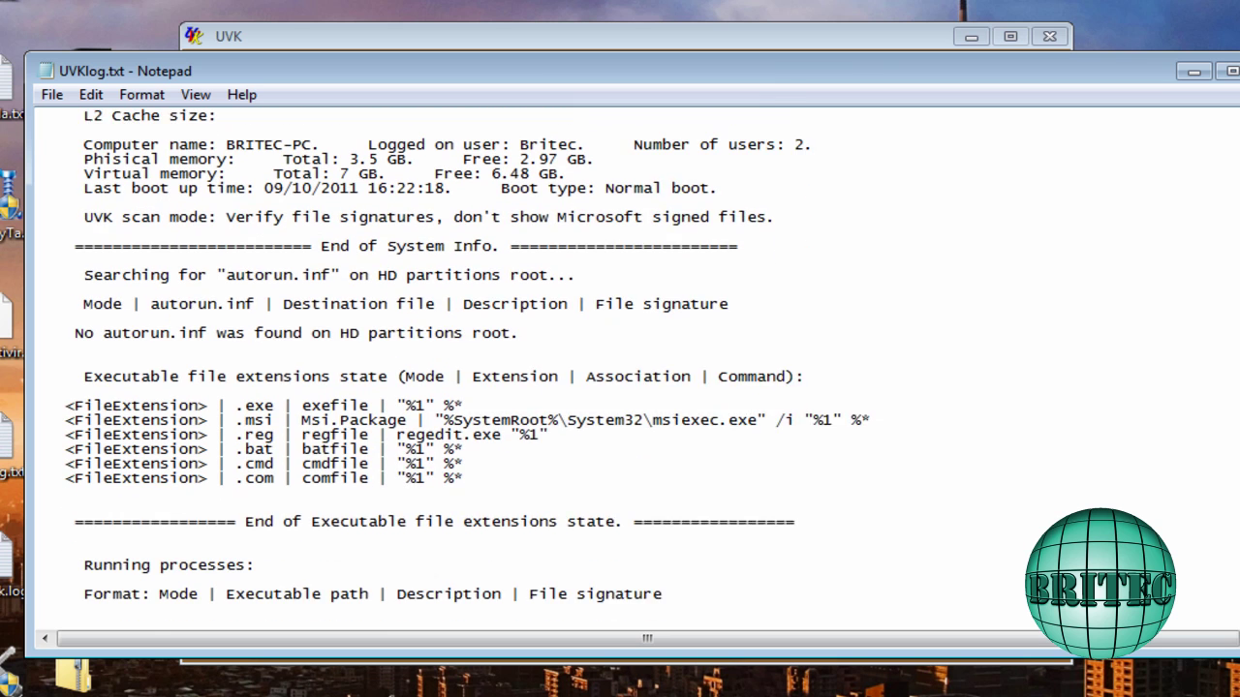
scroll(467, 356, "up", 2)
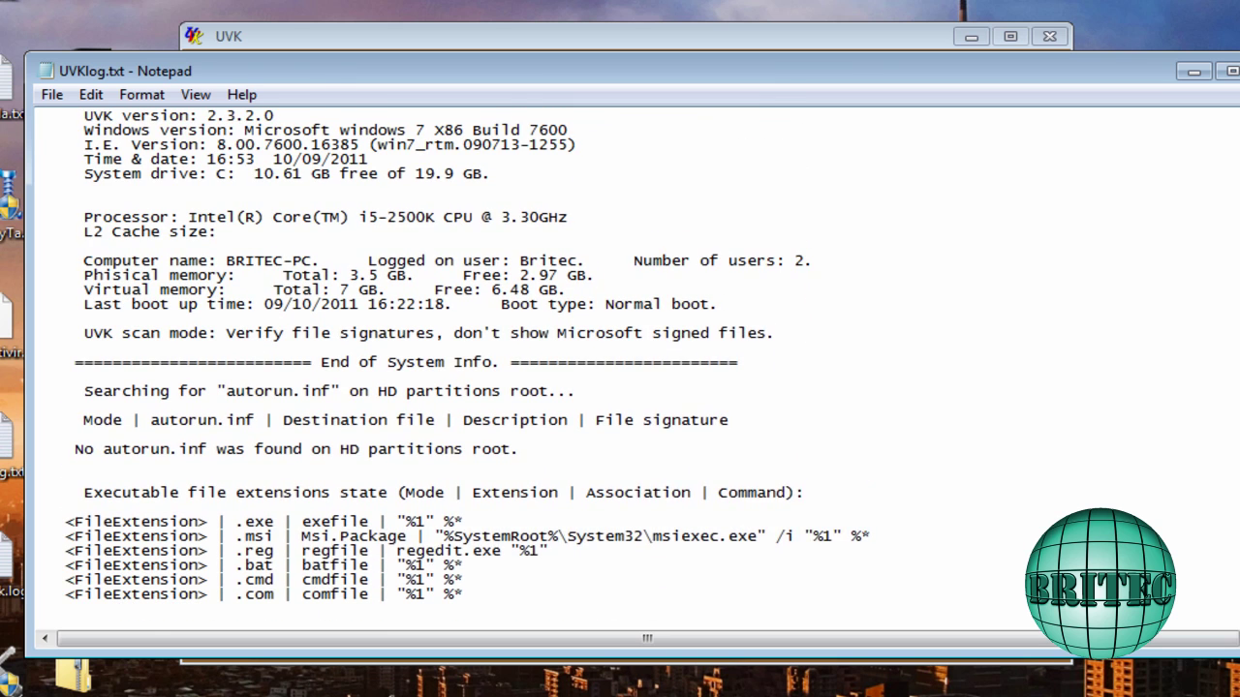
scroll(315, 562, "down", 1)
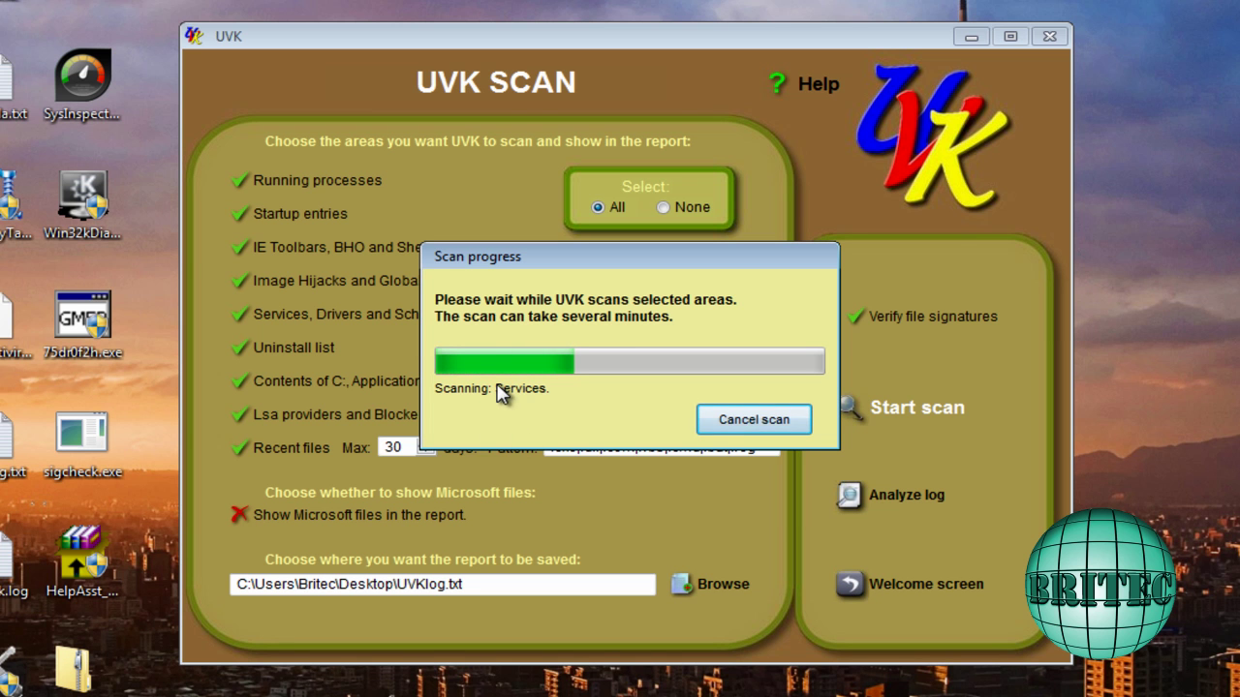
Cancel the running scan, confirm the cancellation and return to the welcome screen
left_click(743, 434)
left_click(589, 419)
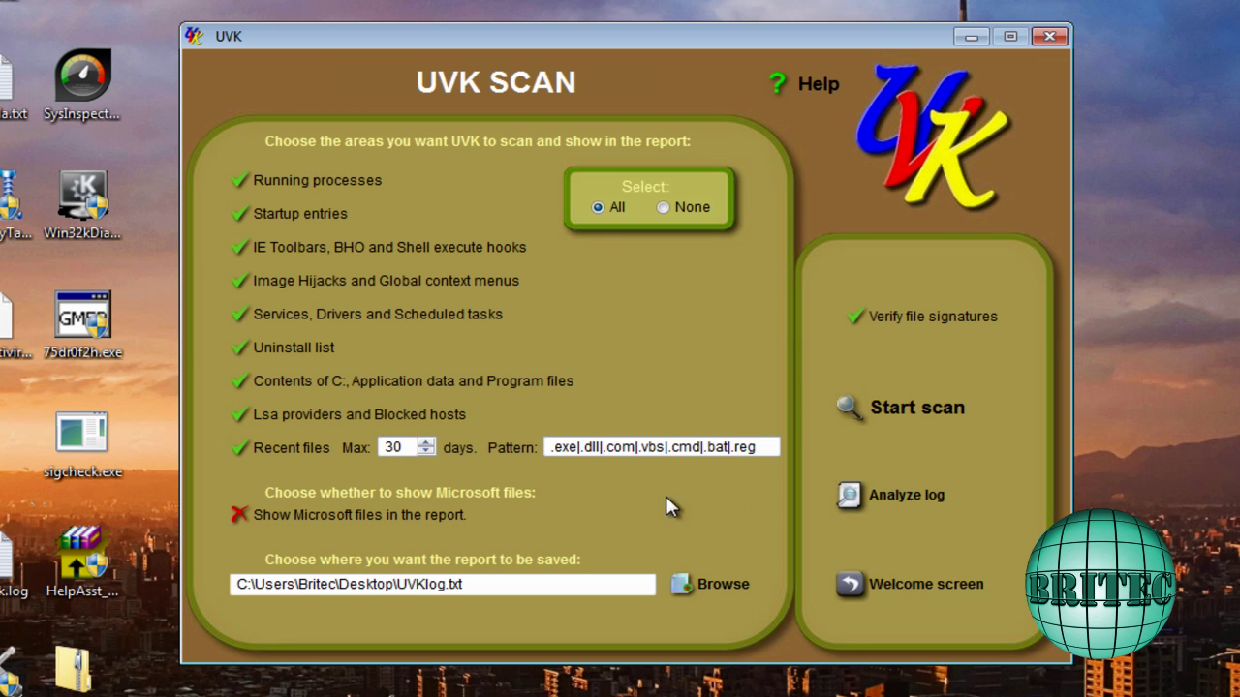
left_click(897, 584)
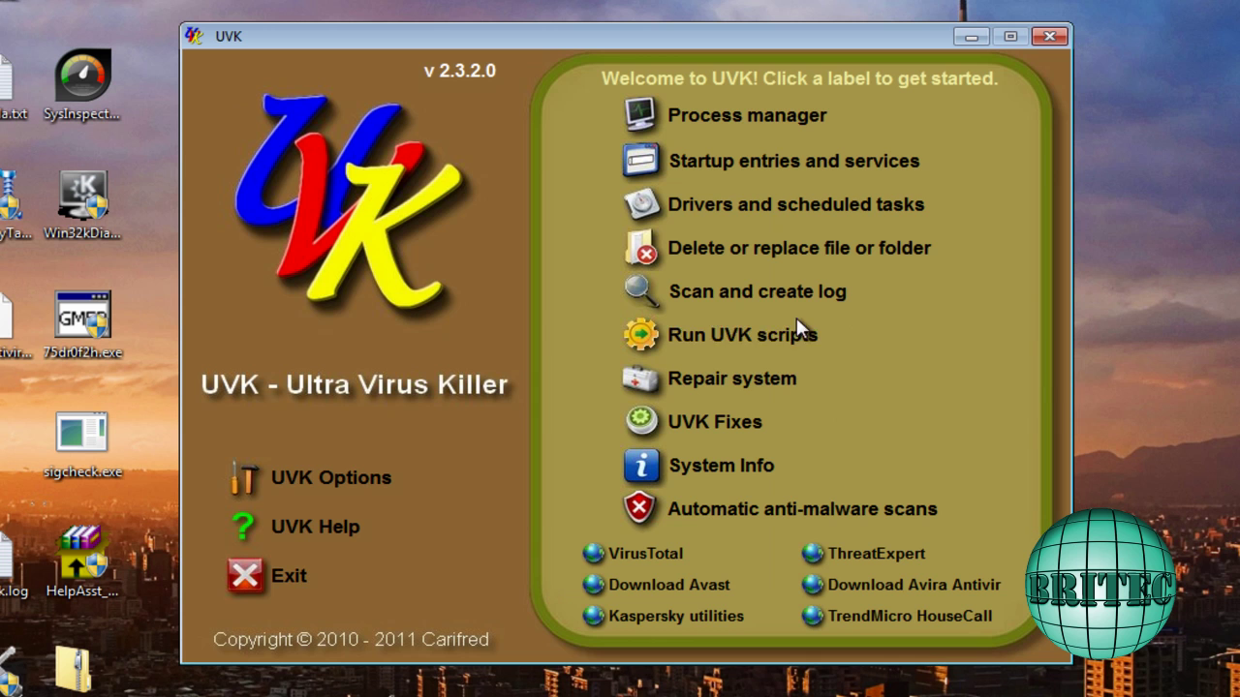
Open the UVK scripts section and insert the full system repair, full maintenance, and repair and maintenance scripts
left_click(754, 345)
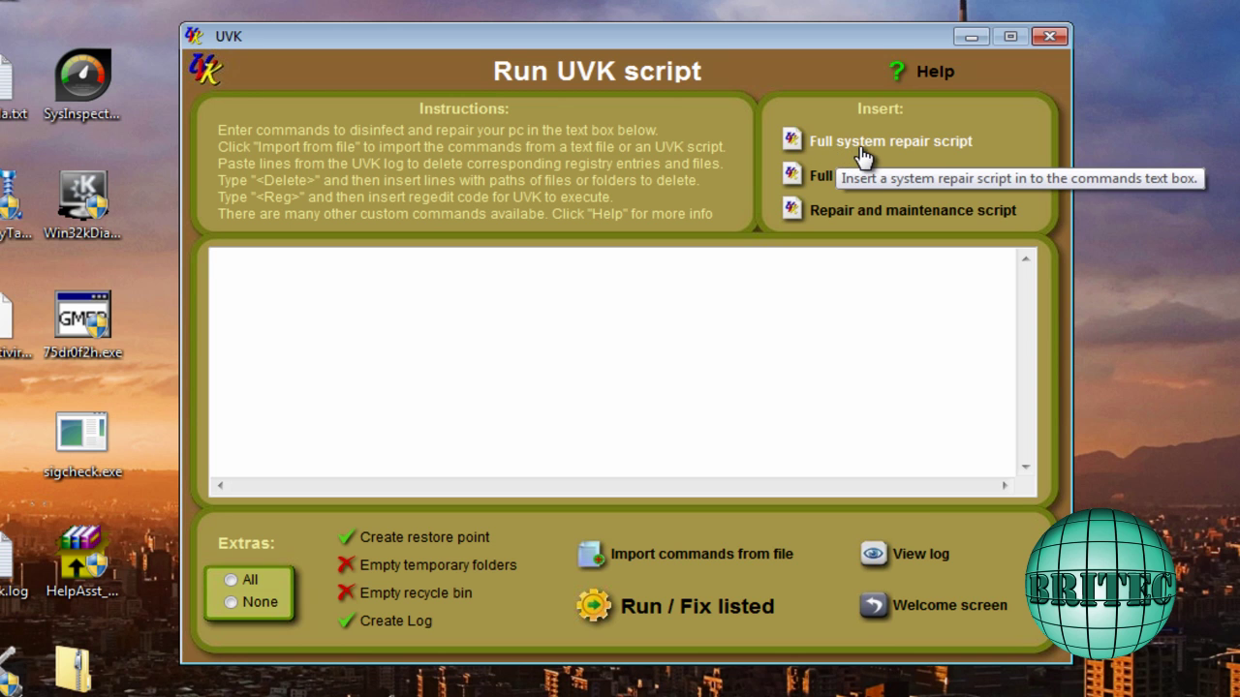
left_click(899, 152)
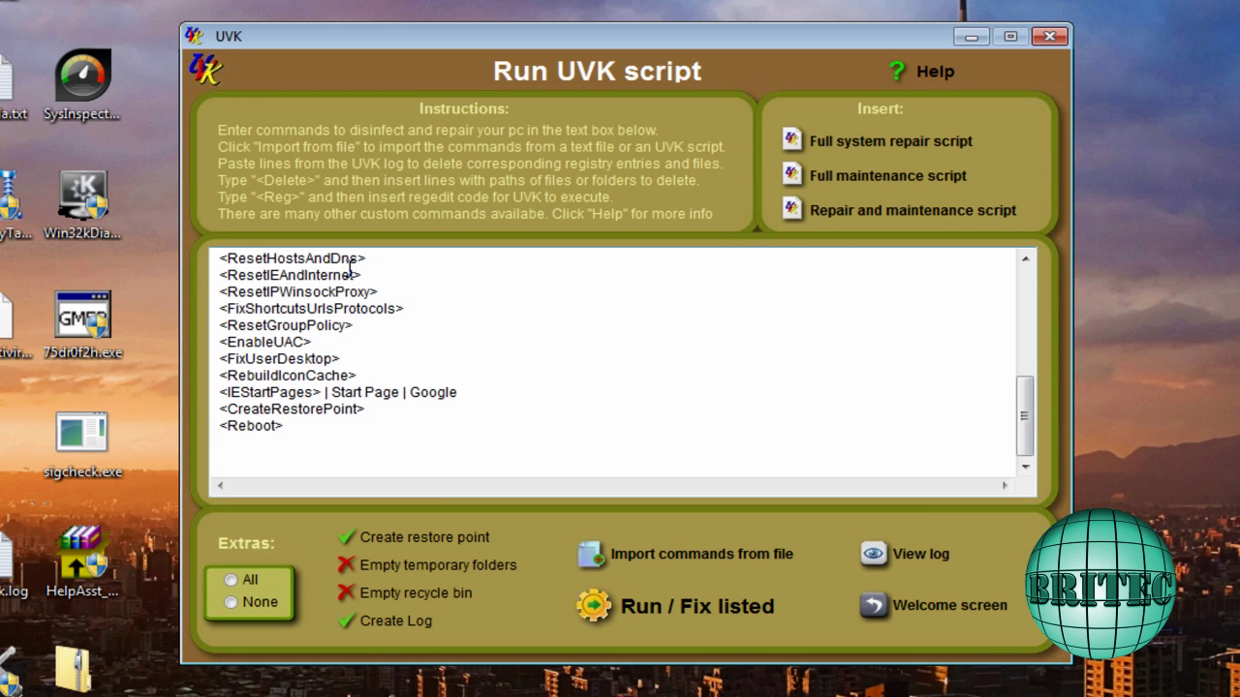
left_click(870, 189)
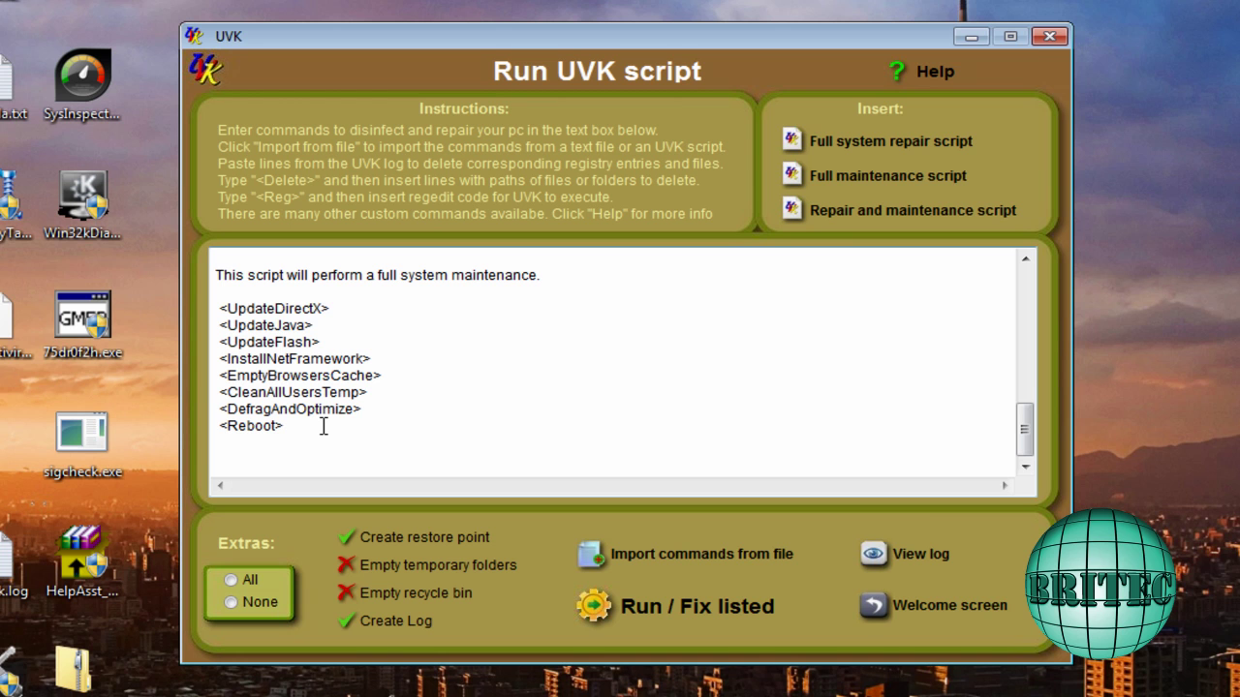
left_click(858, 219)
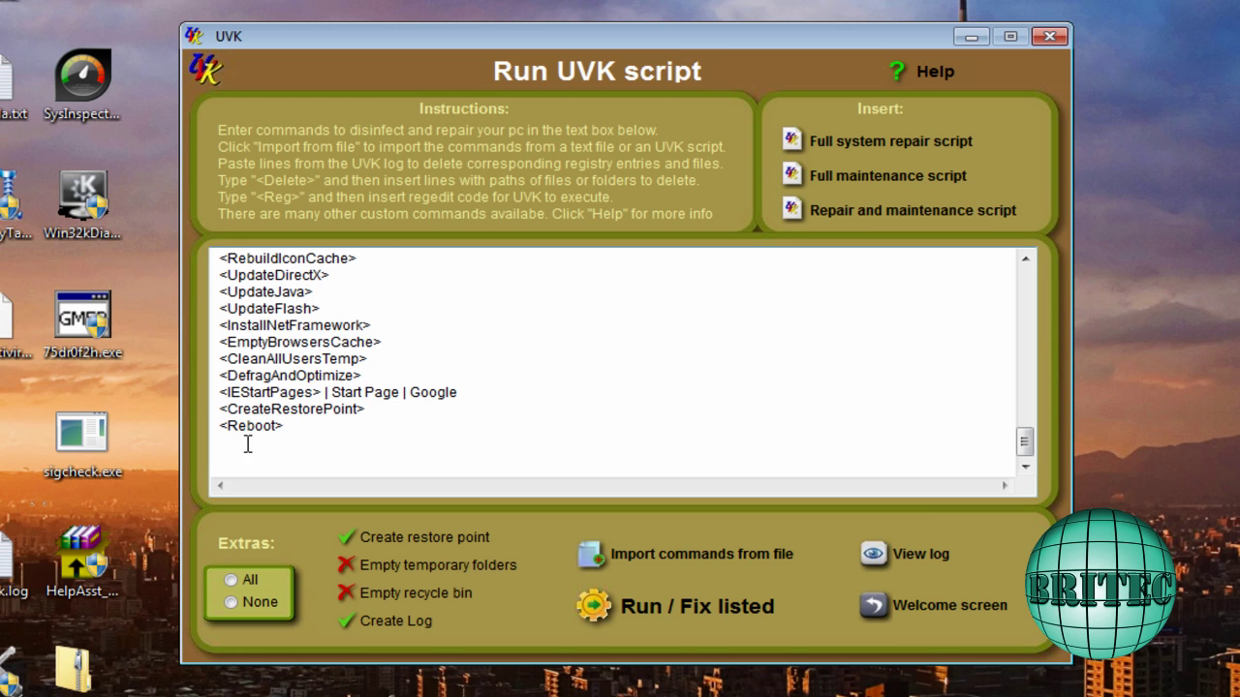
View the file picker for importing script commands, close it without choosing a file and return to the welcome screen
left_click(654, 564)
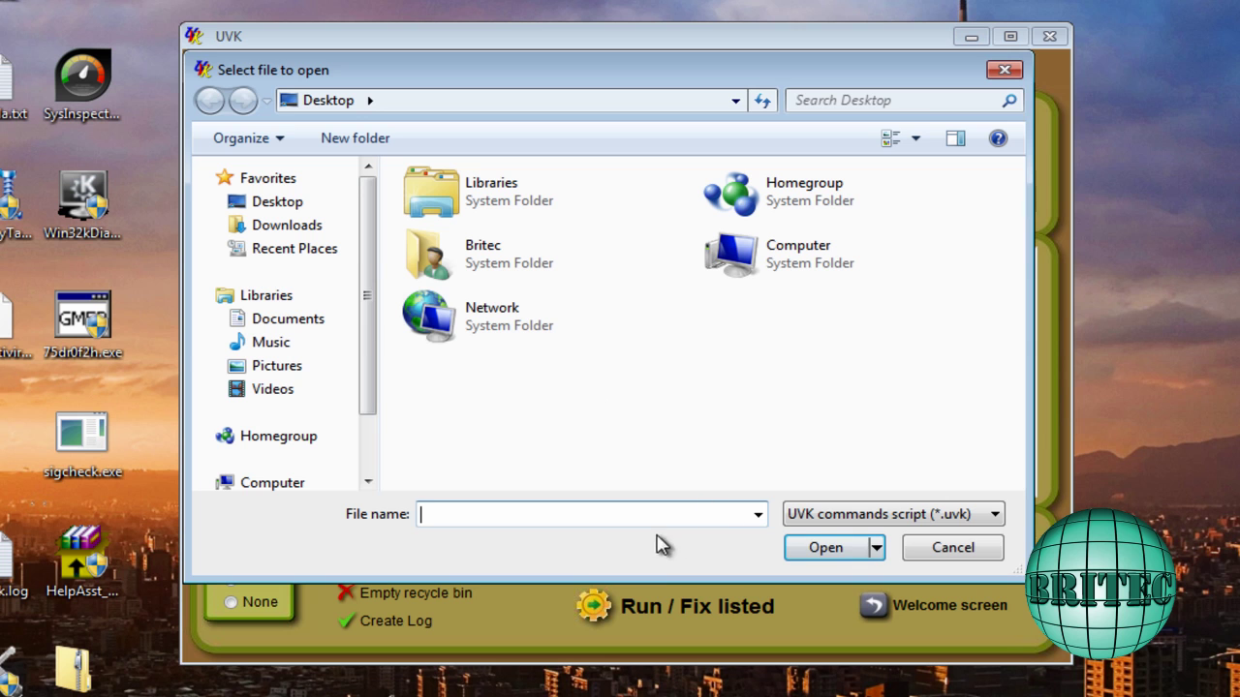
left_click(932, 549)
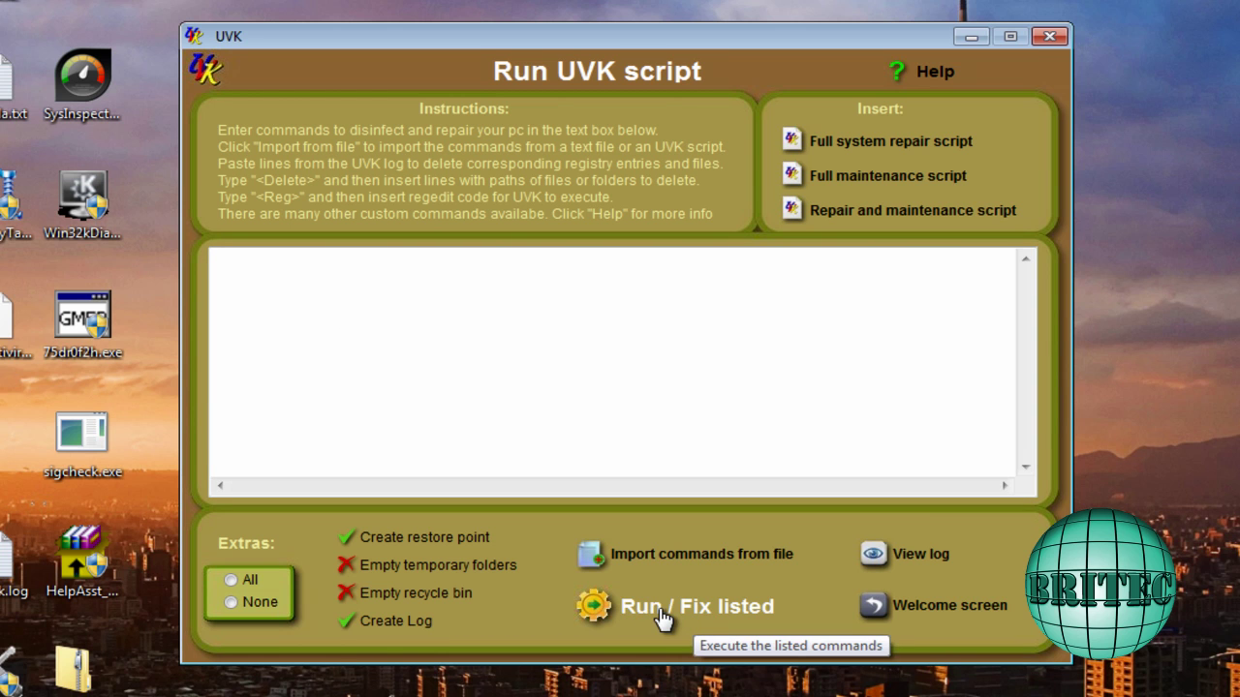
left_click(877, 608)
Open the system repair section, start registering the system DLLs and cancel the registration
left_click(783, 395)
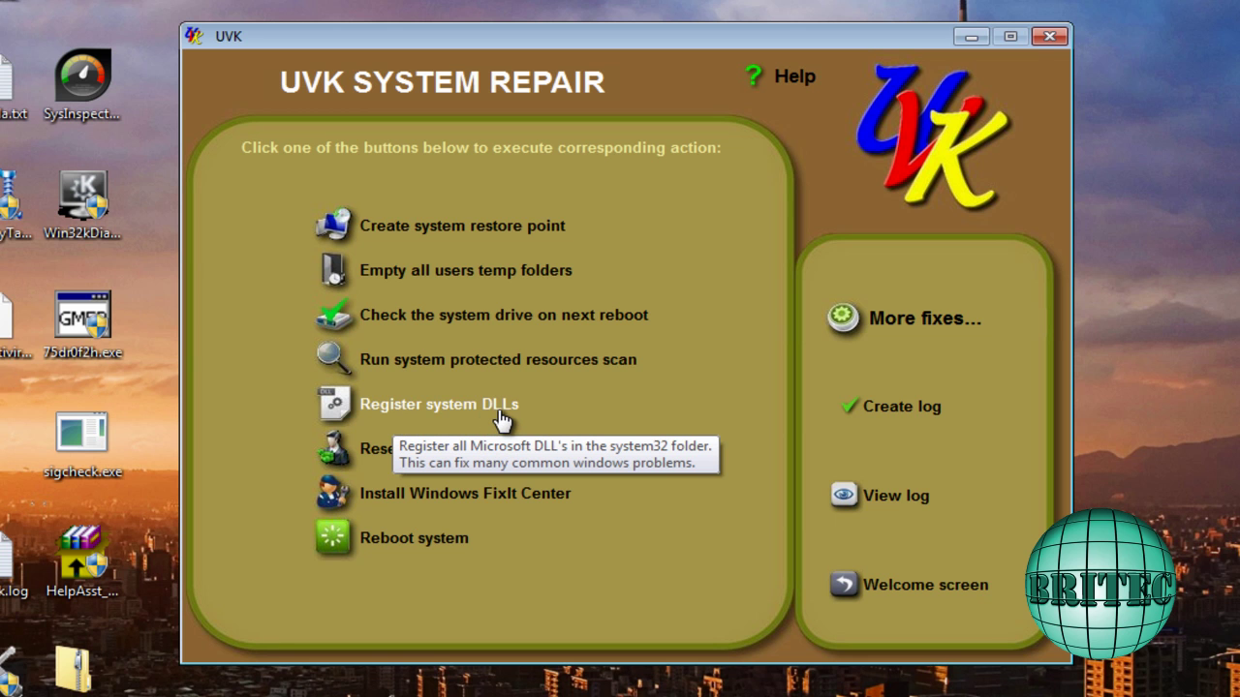
left_click(417, 411)
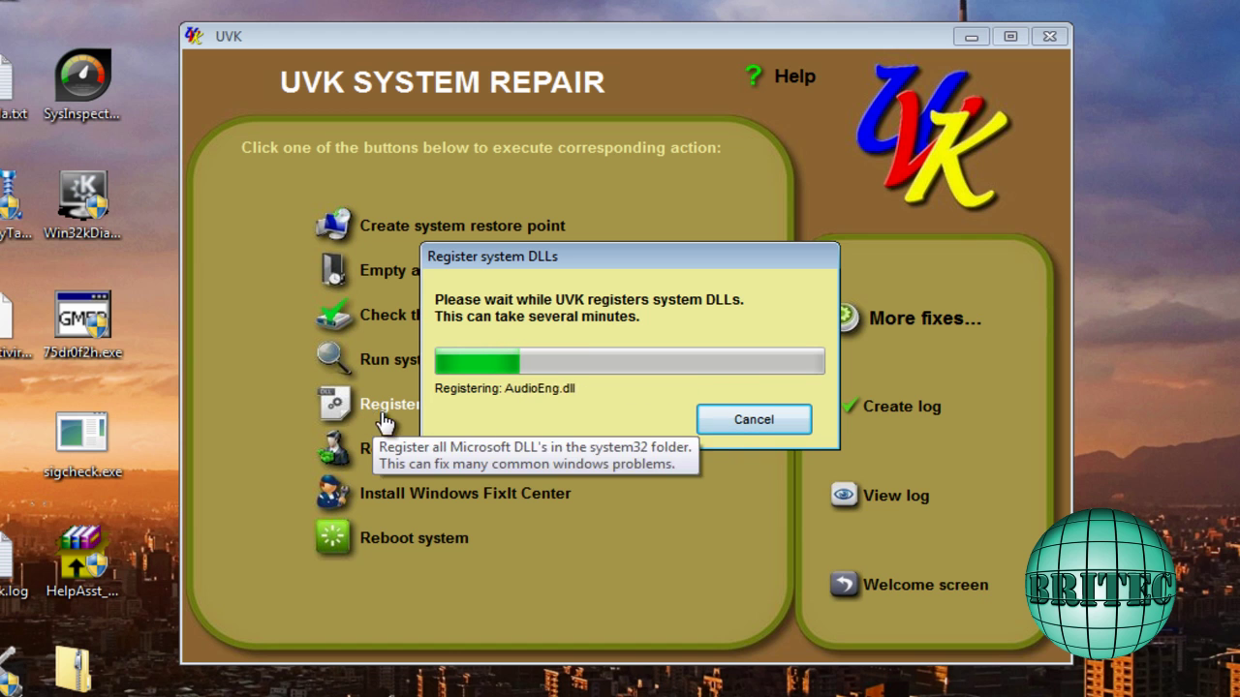
left_click(748, 422)
left_click(541, 419)
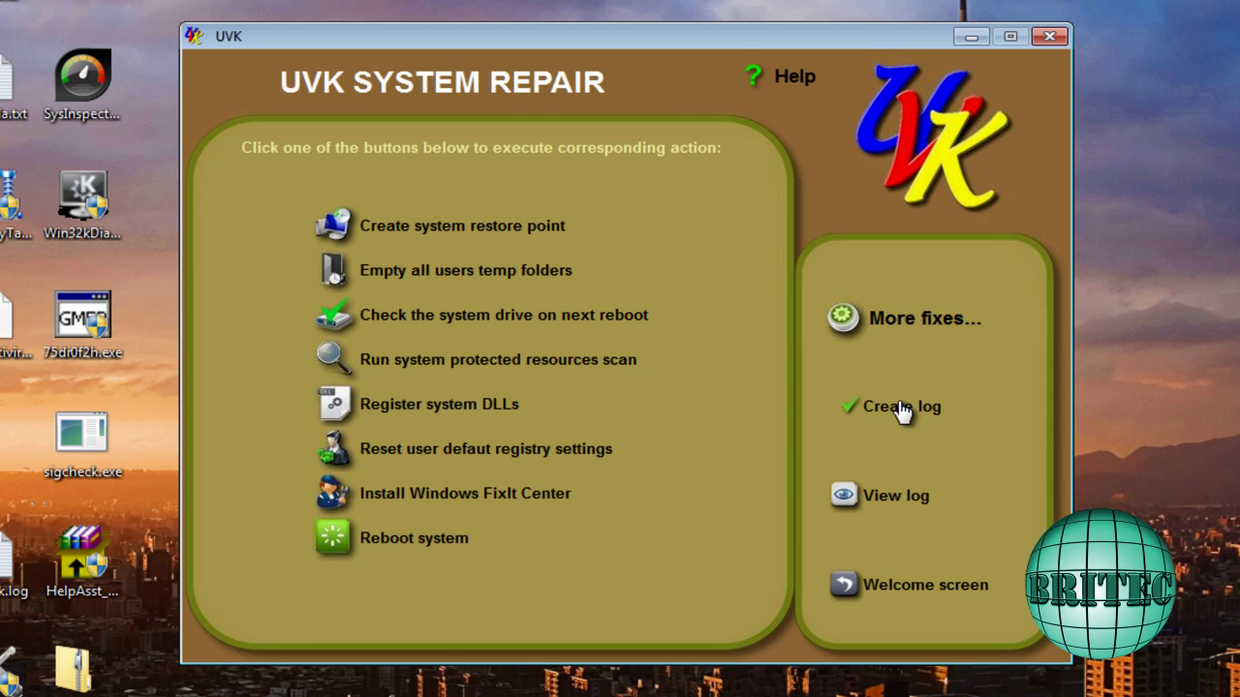
View the UVK Fixes tools from both the system repair section and the welcome screen, ending on the welcome screen
left_click(857, 318)
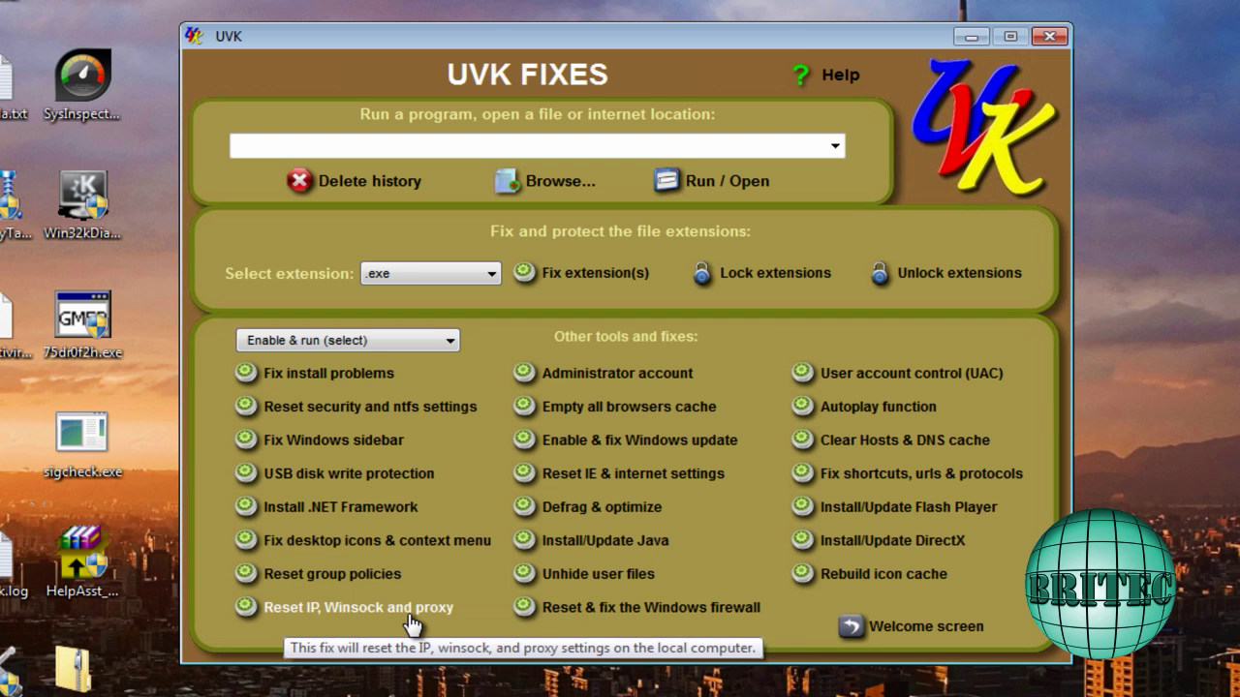
left_click(891, 635)
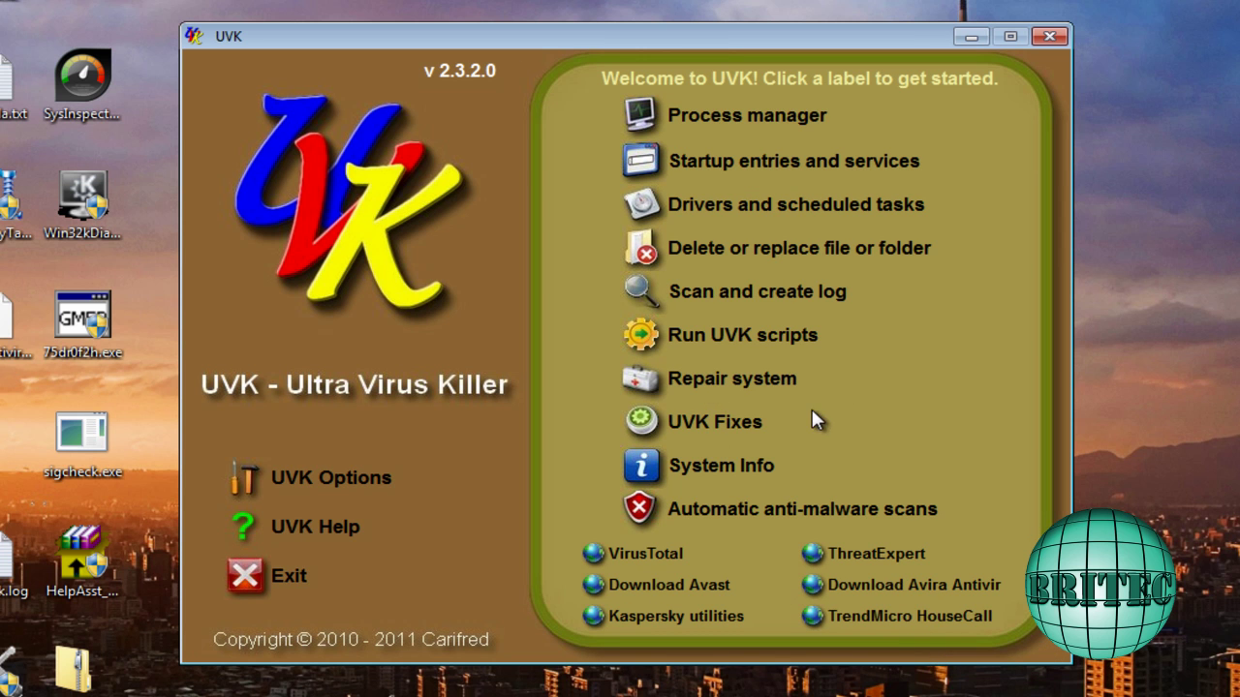
left_click(704, 423)
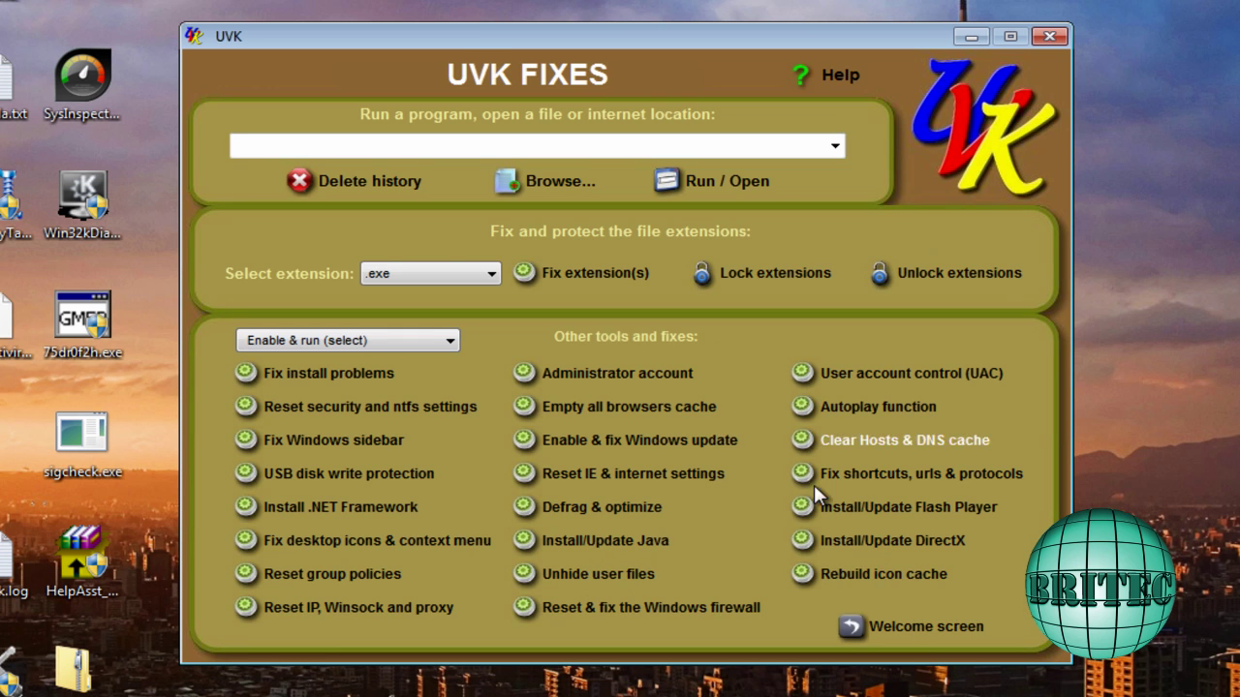
left_click(891, 620)
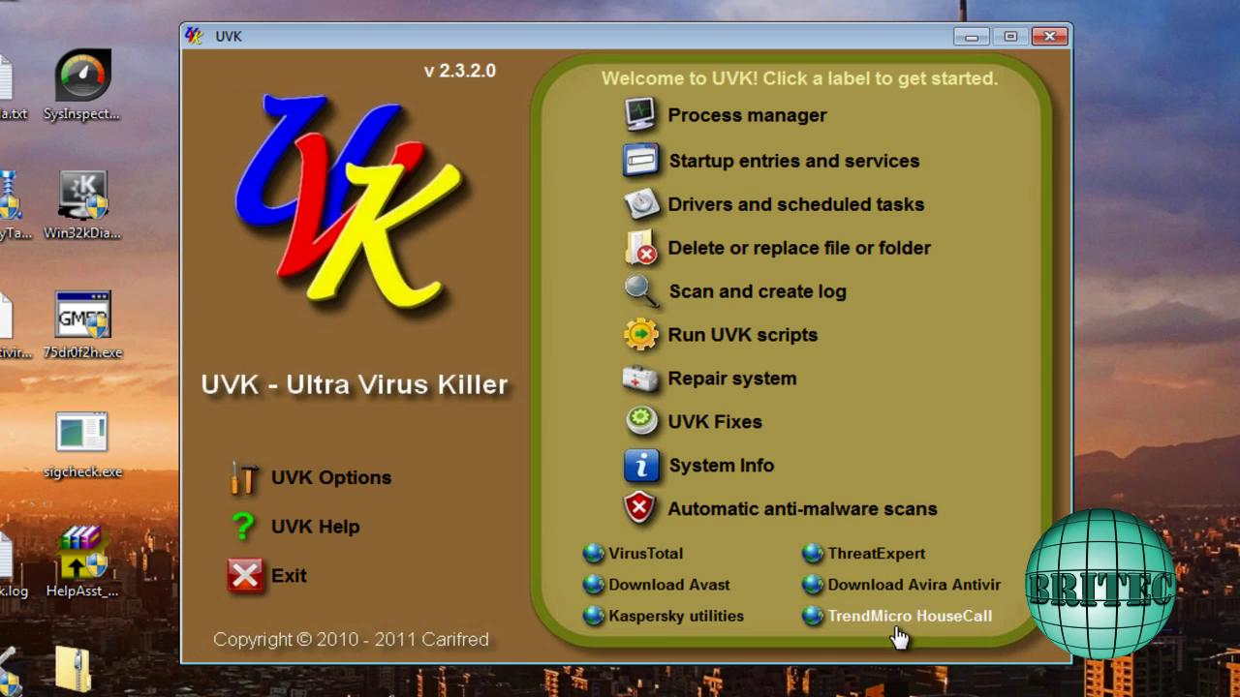
View the System Info section and the automatic anti-malware scan options, returning to the welcome screen after each
left_click(704, 473)
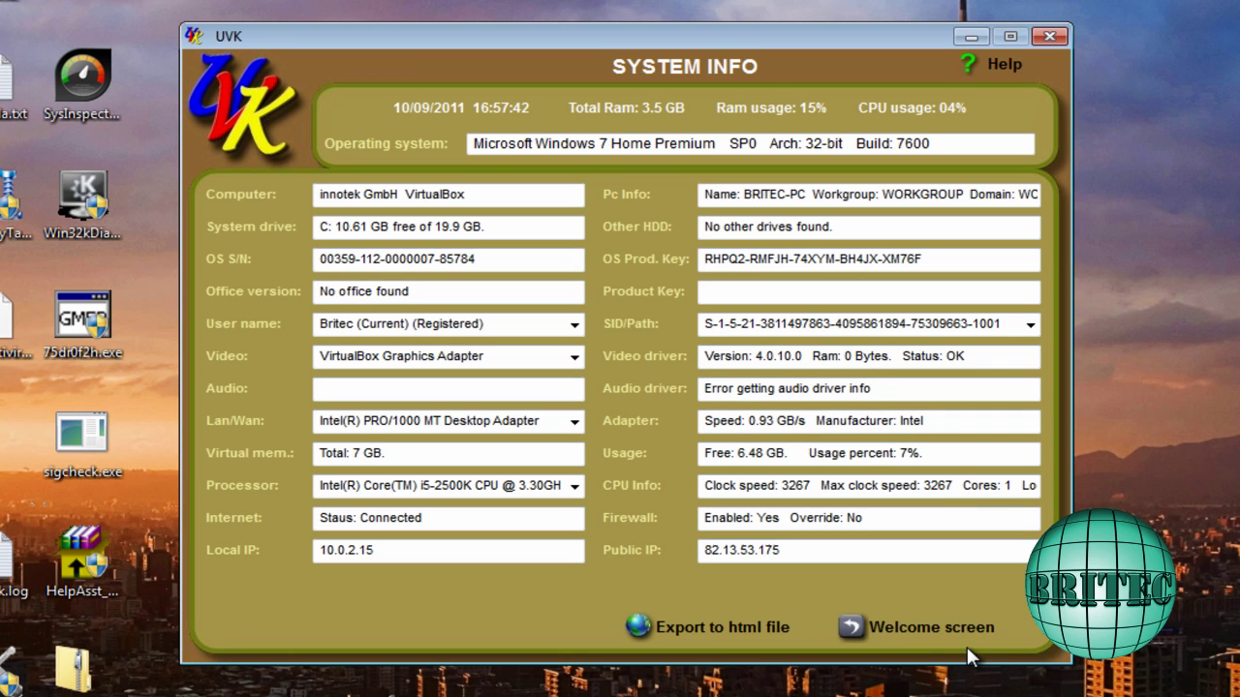
left_click(918, 628)
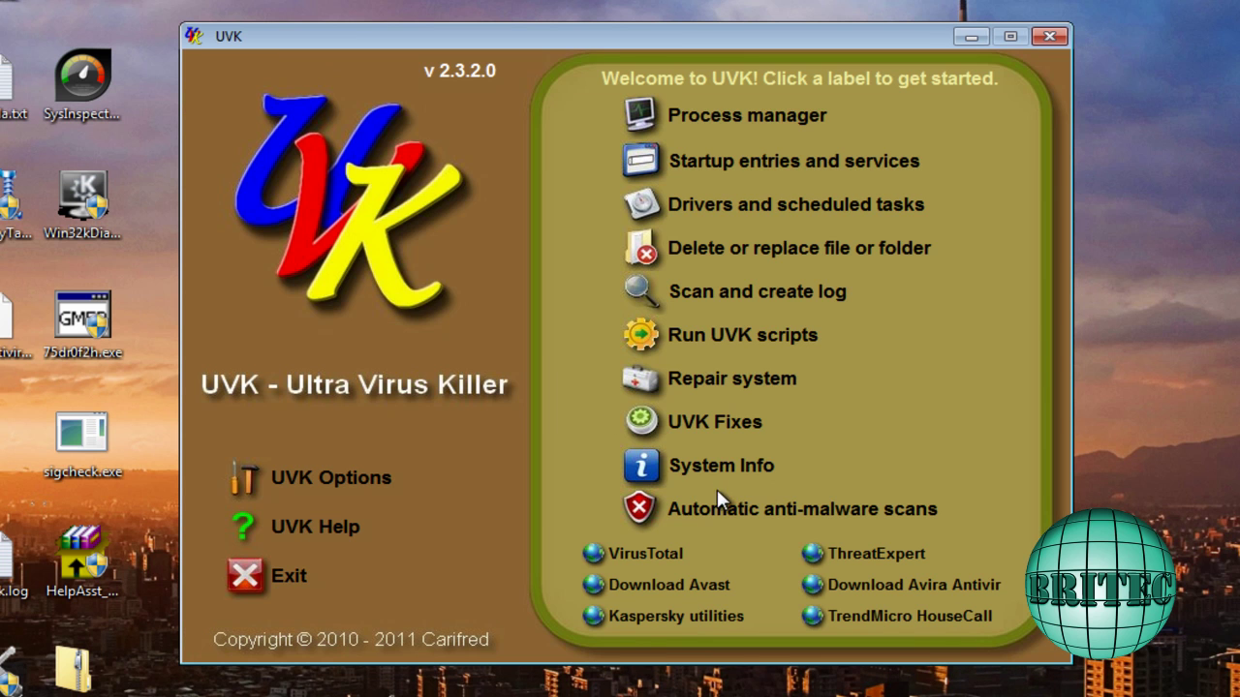
left_click(811, 523)
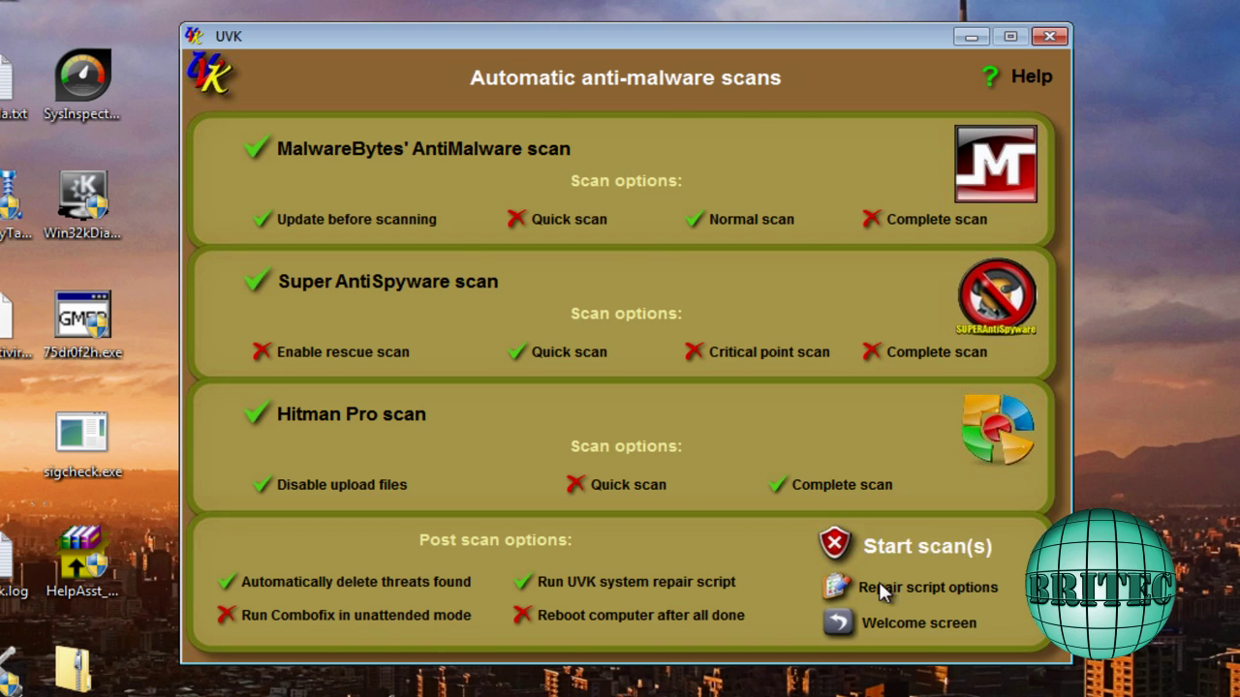
left_click(923, 629)
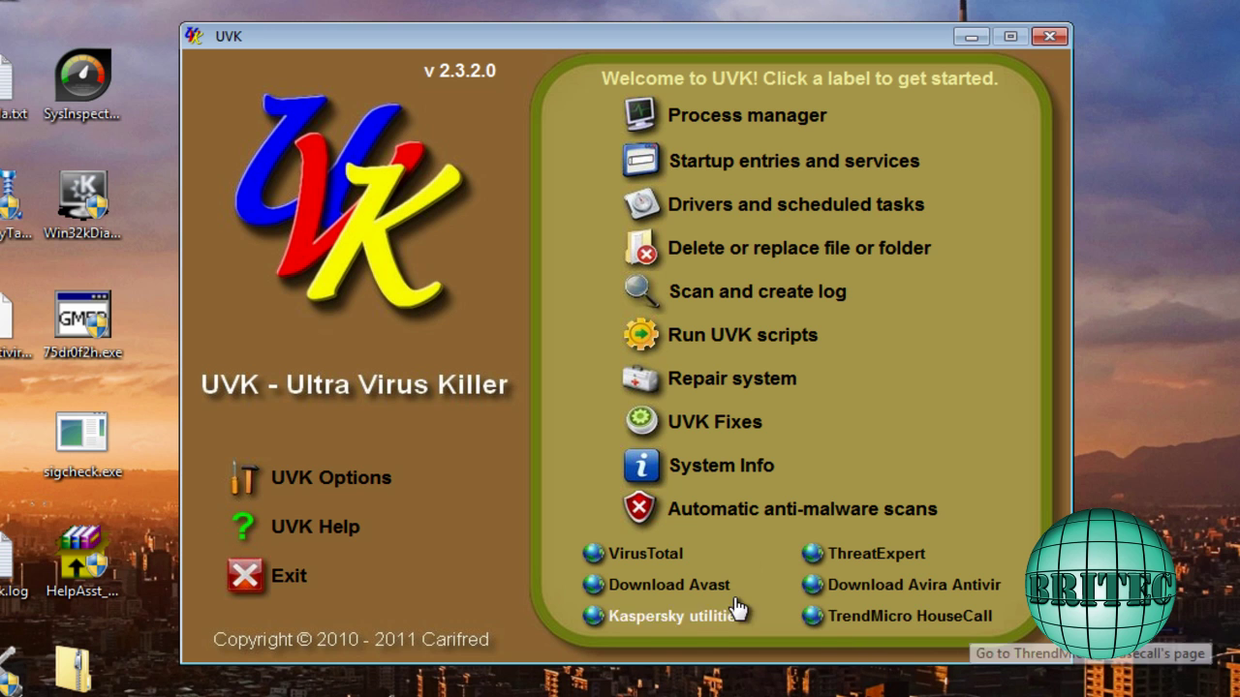
View the preferences and other settings in UVK Options and return to the welcome screen
left_click(345, 482)
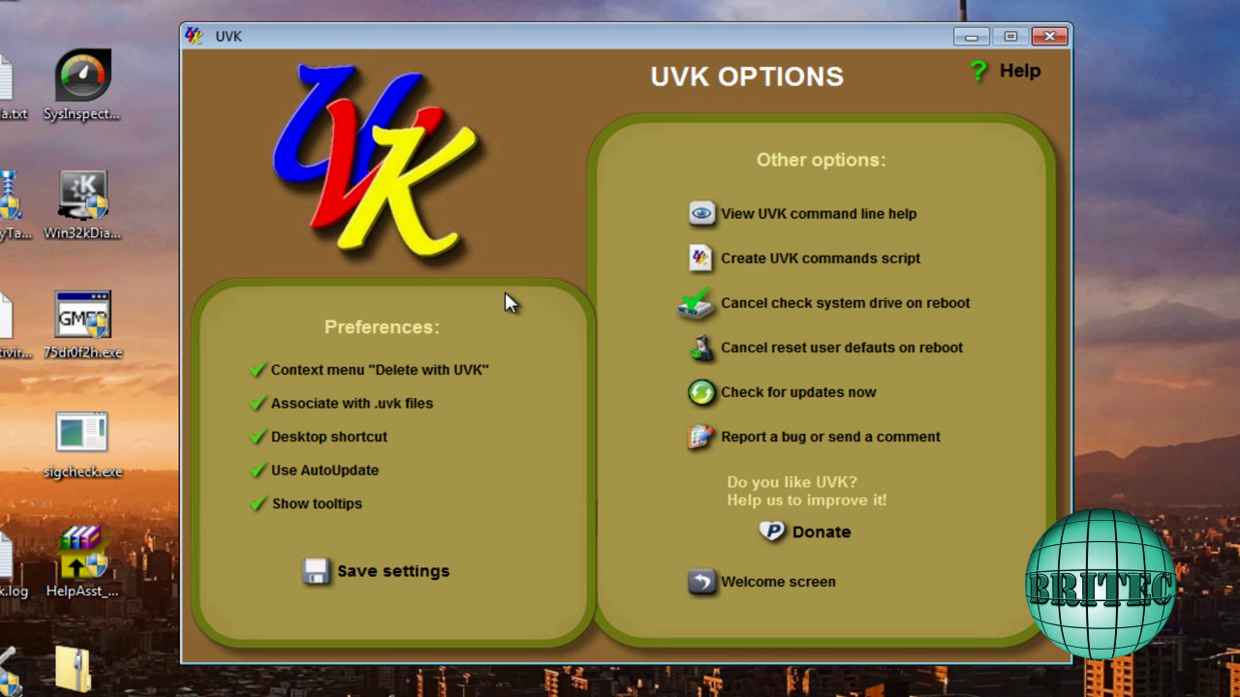
left_click(798, 586)
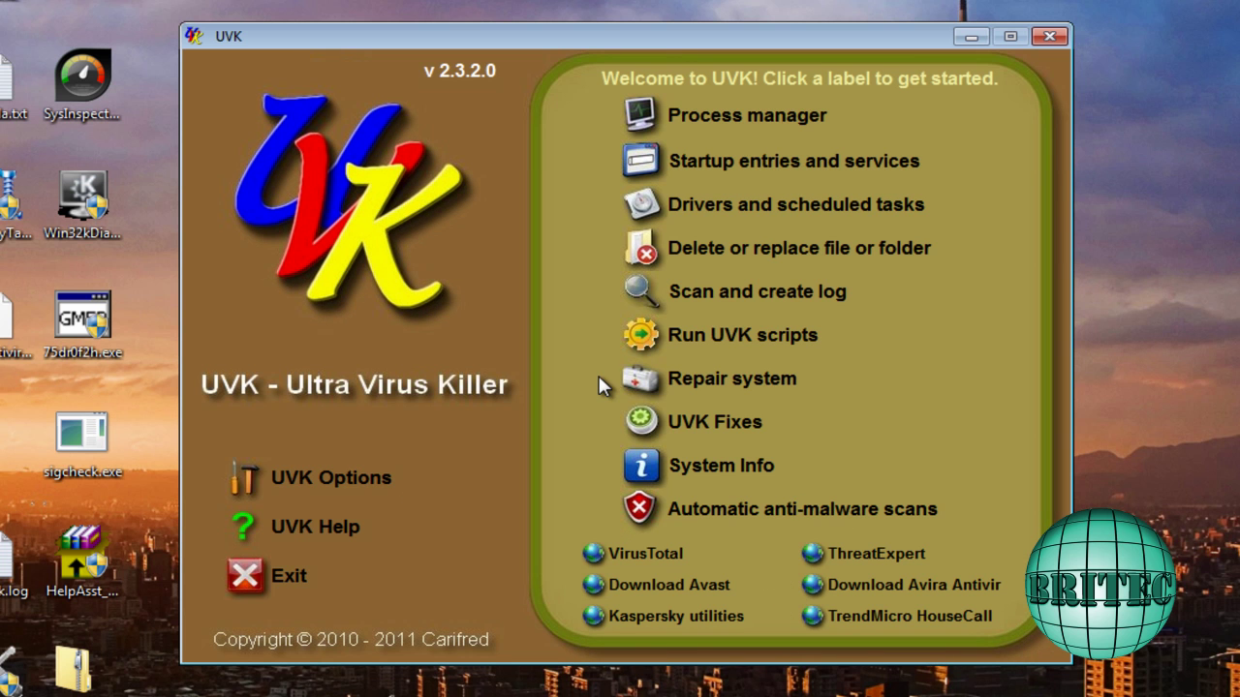